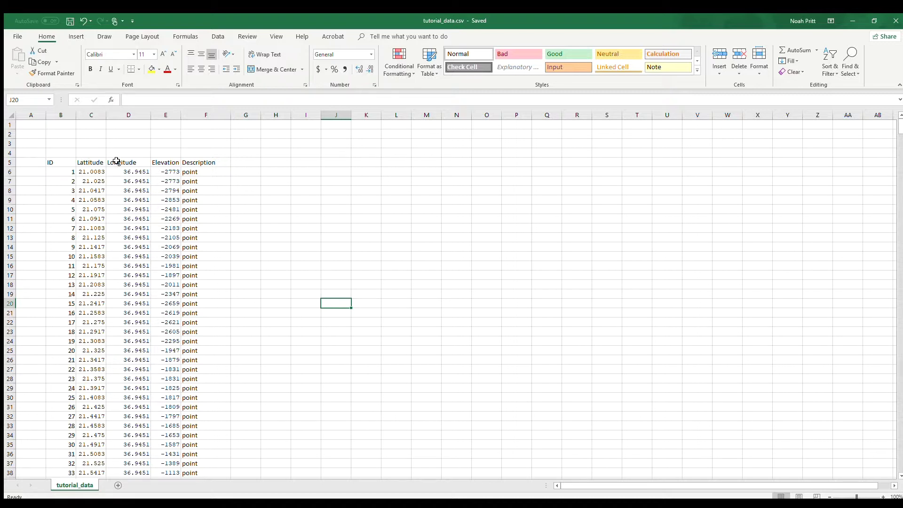
Step: Inspect the CSV's Latitude, Longitude, Elevation and Description columns, noting first elevation -2773
left_click(117, 161)
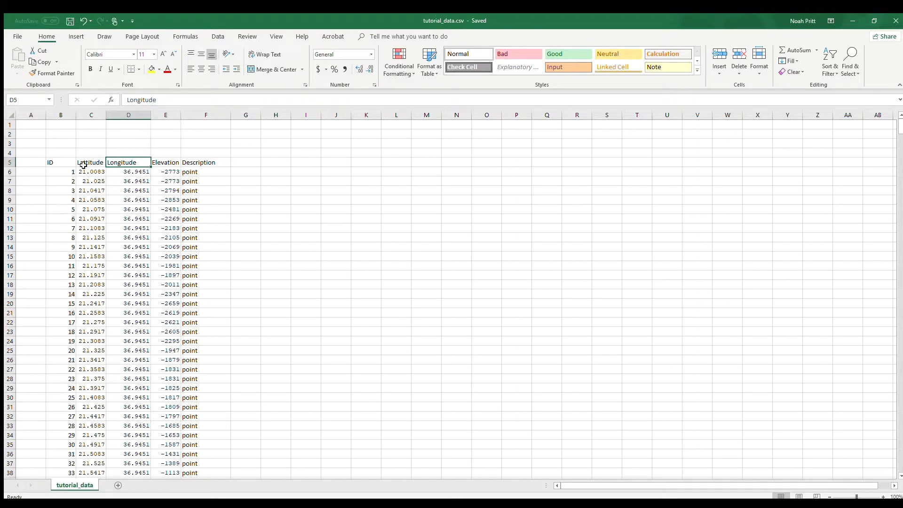
left_click(213, 161)
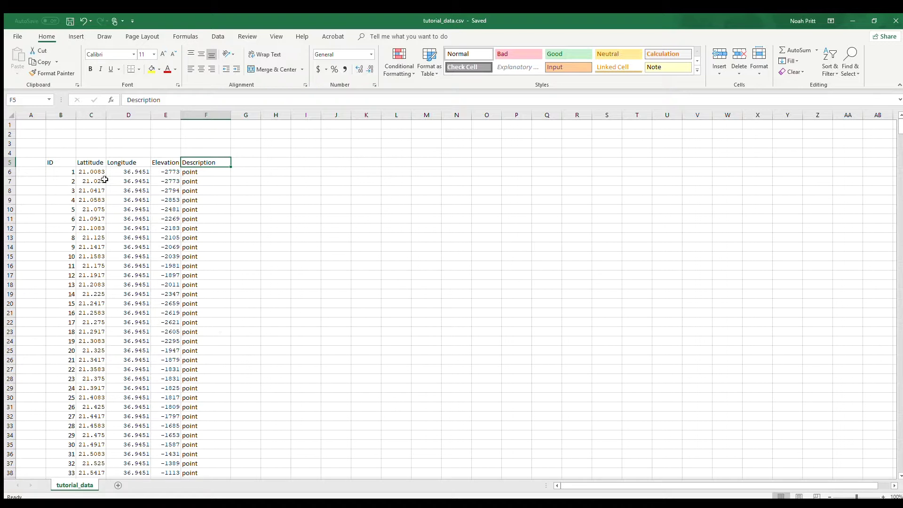
left_click(87, 173)
left_click(134, 174)
left_click(157, 170)
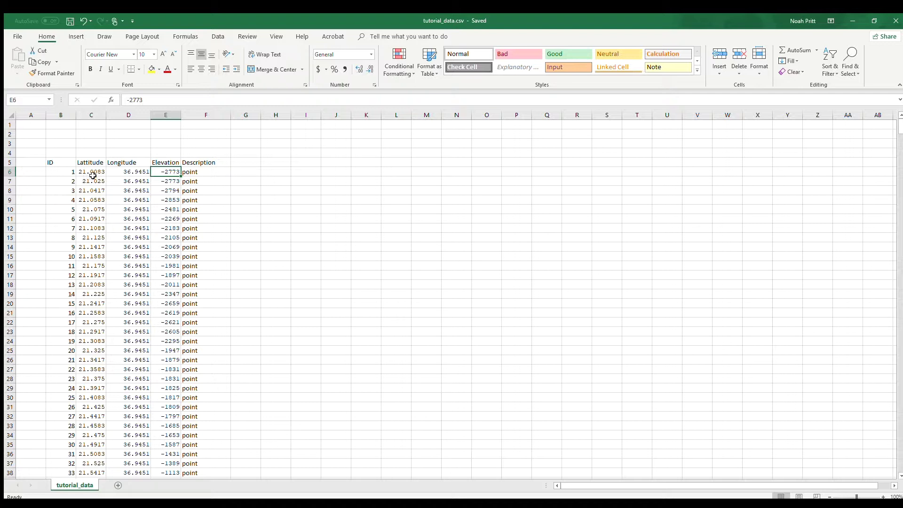
left_click(161, 190)
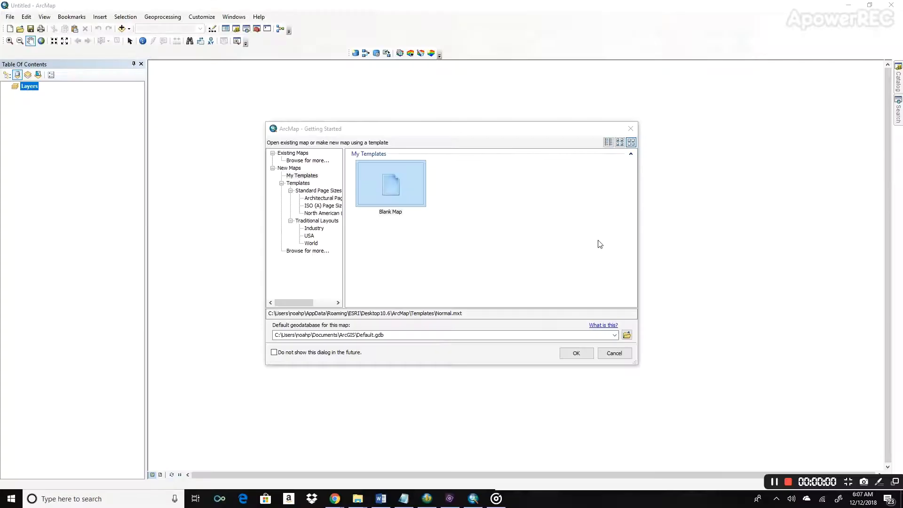
Step: Start a blank map and review the Maritime Bathymetry, 3D Analyst and Spatial Analyst extensions
left_click(629, 126)
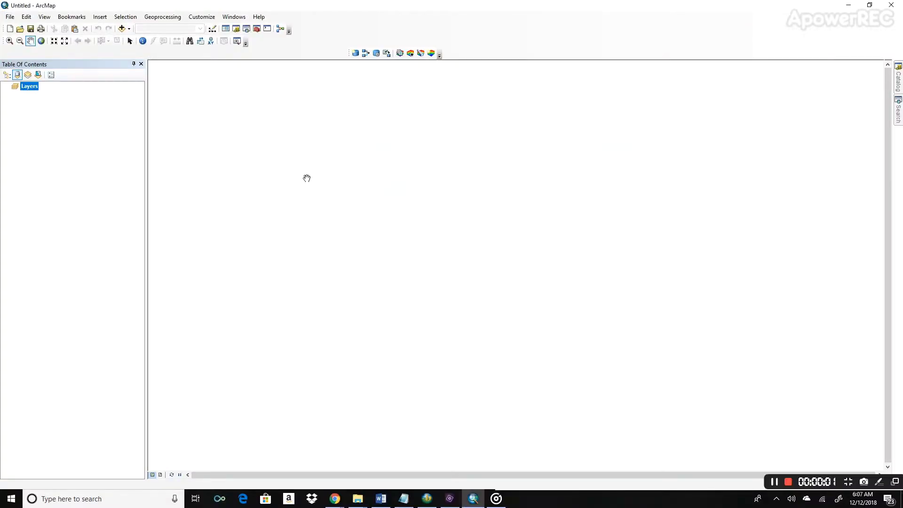
left_click(198, 16)
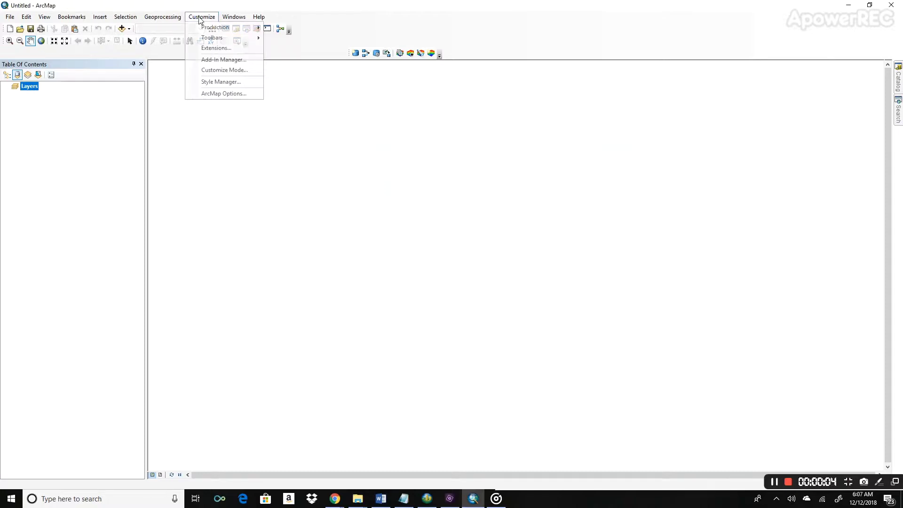
left_click(213, 45)
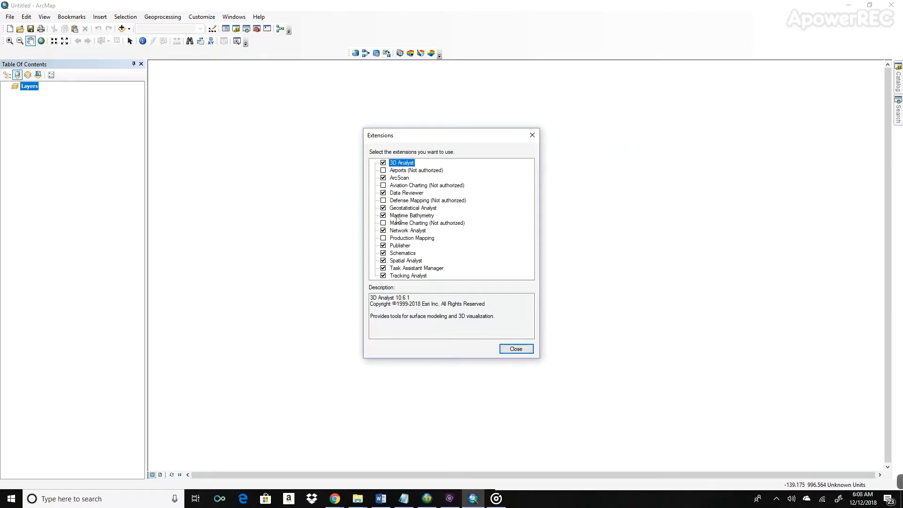
left_click(397, 217)
left_click(402, 165)
left_click(408, 262)
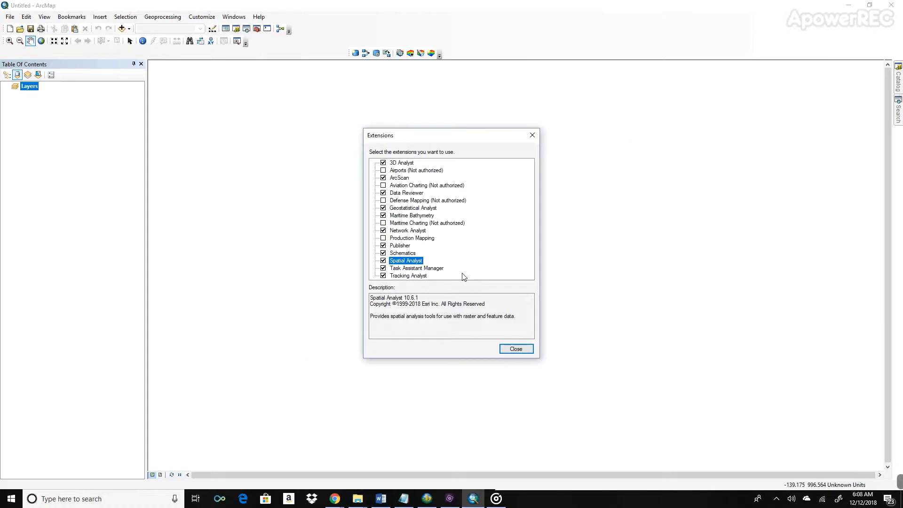
left_click(509, 348)
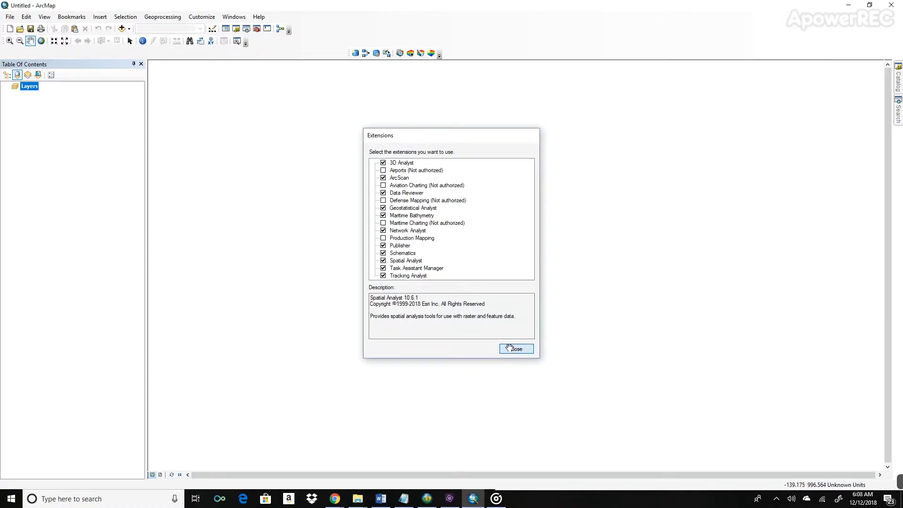
Step: Turn on the Bathymetry toolbar from Customize > Toolbars
left_click(202, 17)
mouse_move(214, 38)
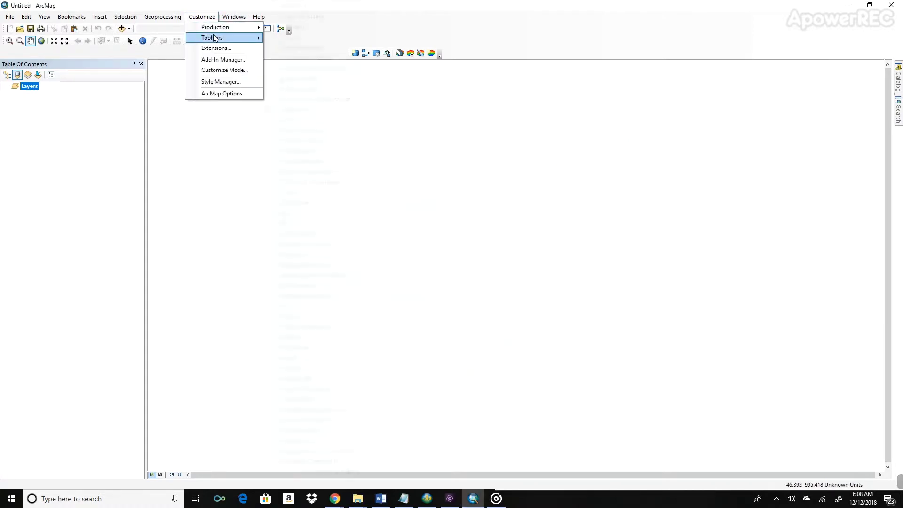
left_click(283, 110)
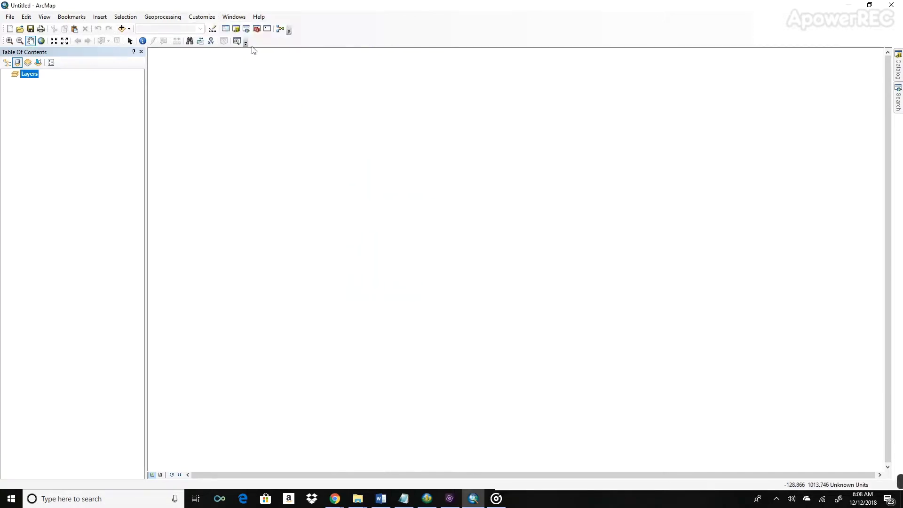
left_click(203, 19)
mouse_move(216, 38)
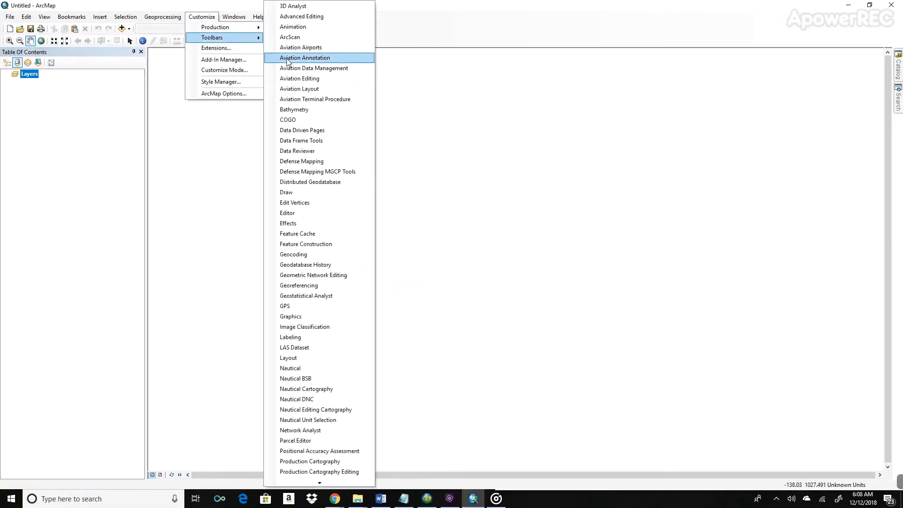
left_click(303, 109)
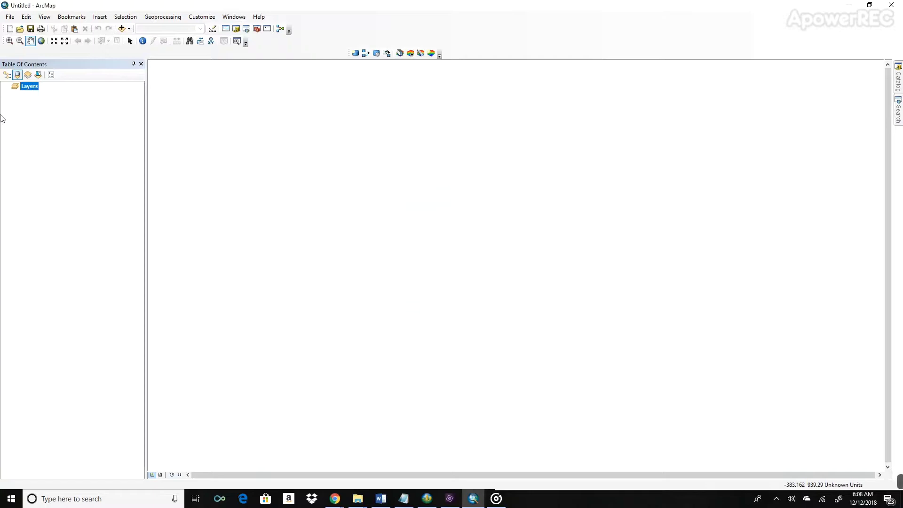
Step: In Add XY Data, load sapientza.csv with Longitude, Latitude and Elevation as X, Y and Z
left_click(10, 16)
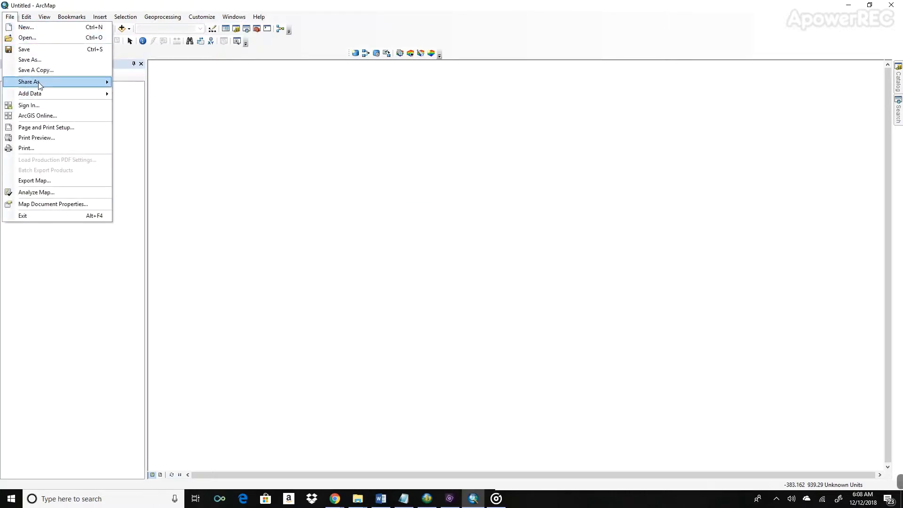
mouse_move(78, 96)
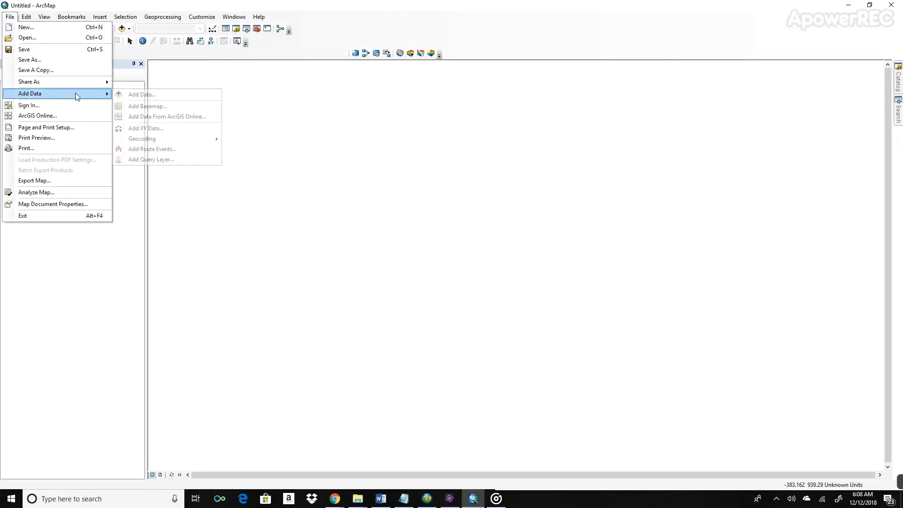
left_click(143, 127)
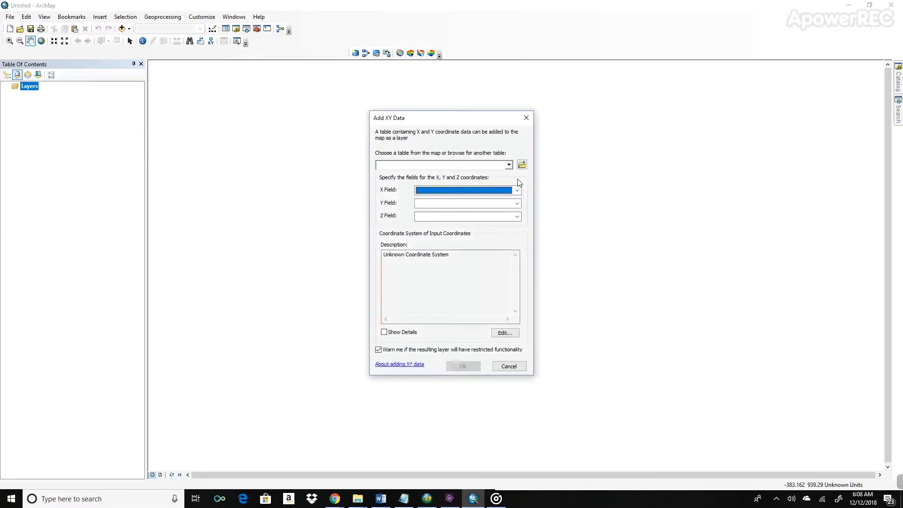
left_click(522, 164)
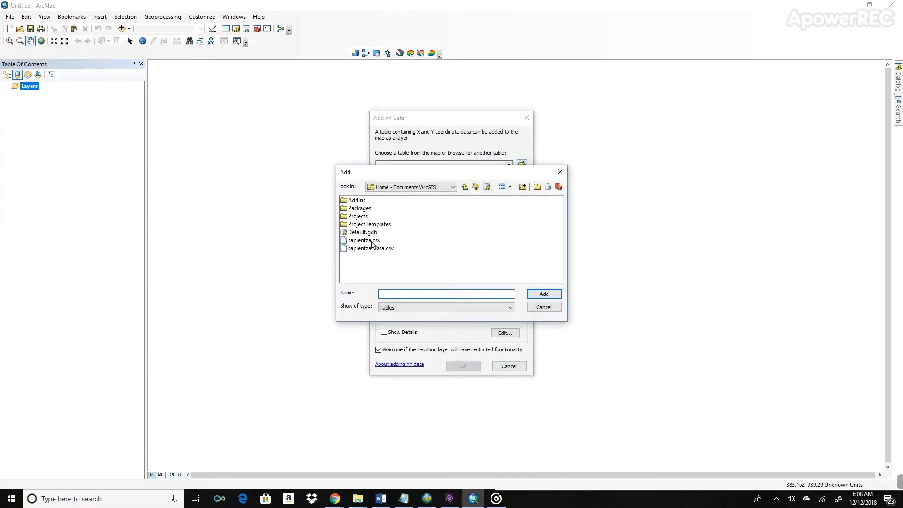
left_click(371, 242)
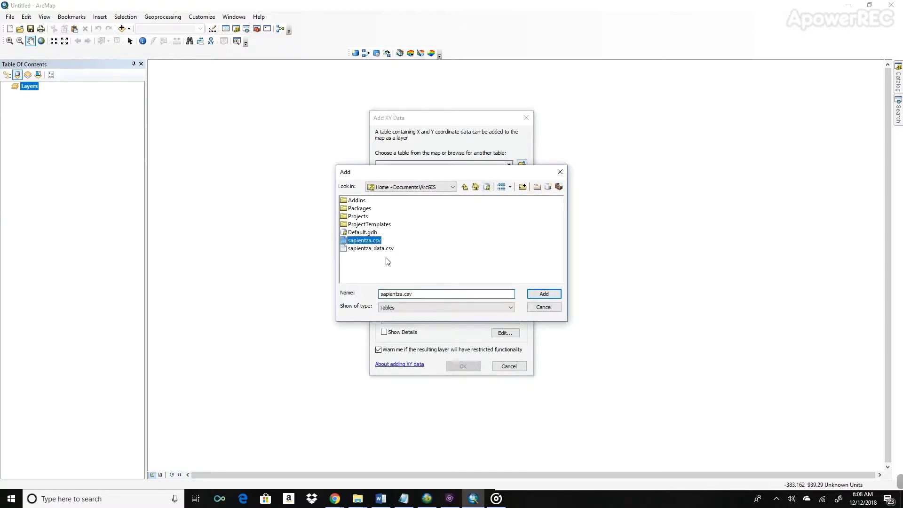
left_click(544, 294)
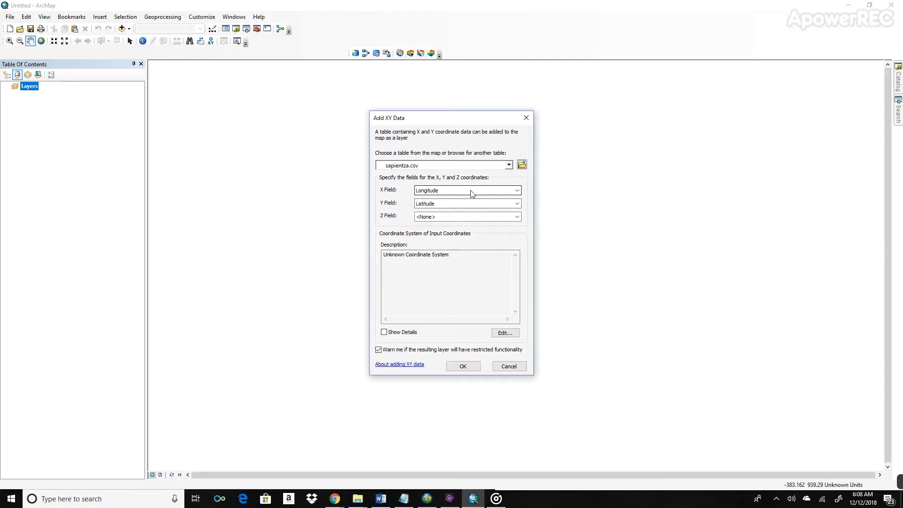
left_click(456, 218)
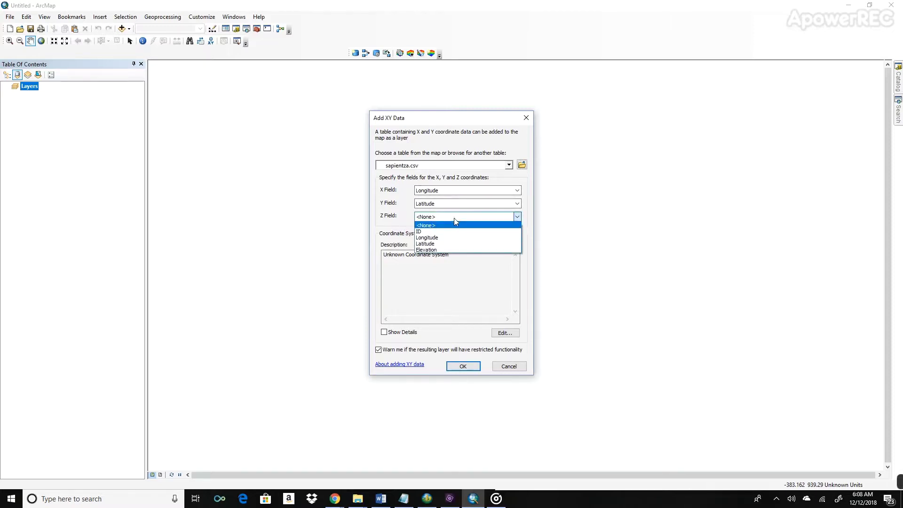
left_click(433, 252)
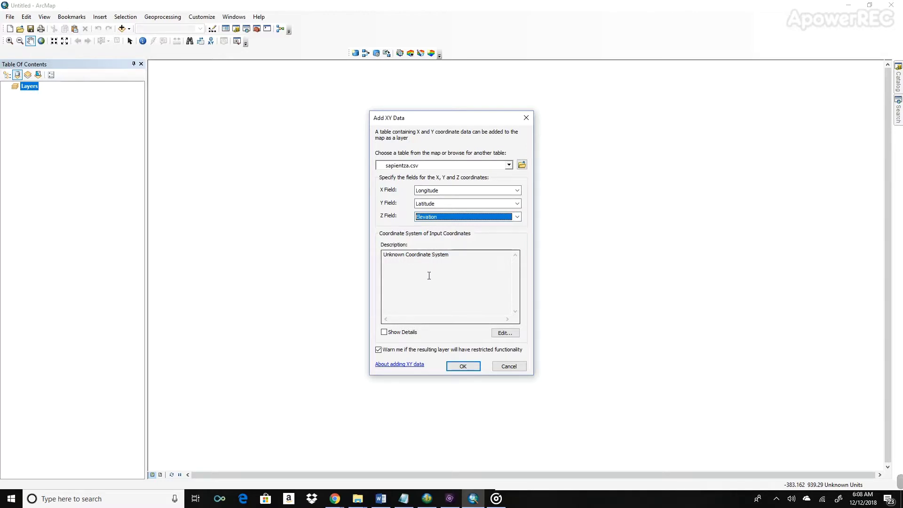
Step: Set the coordinate system to WGS 1984 and add the points, accepting the Object-ID warning
left_click(504, 332)
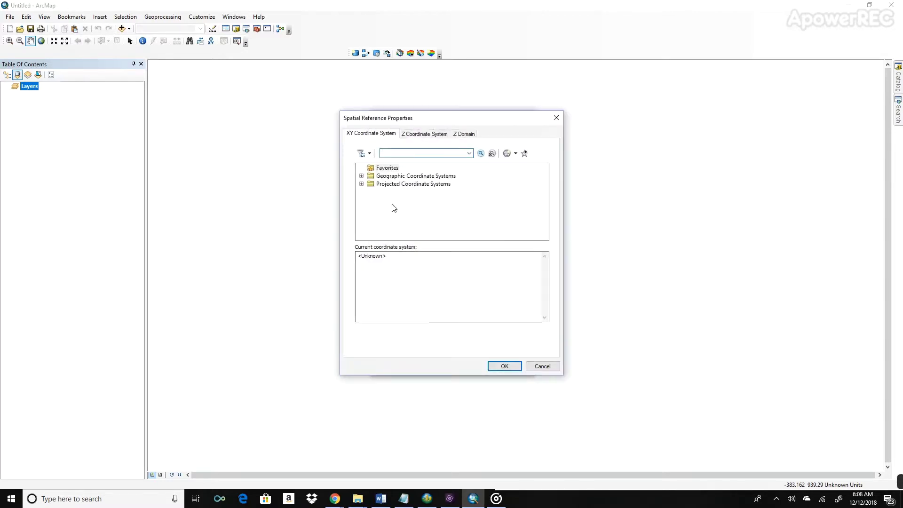
left_click(361, 175)
scroll(388, 219, "down", 1)
scroll(387, 218, "down", 2)
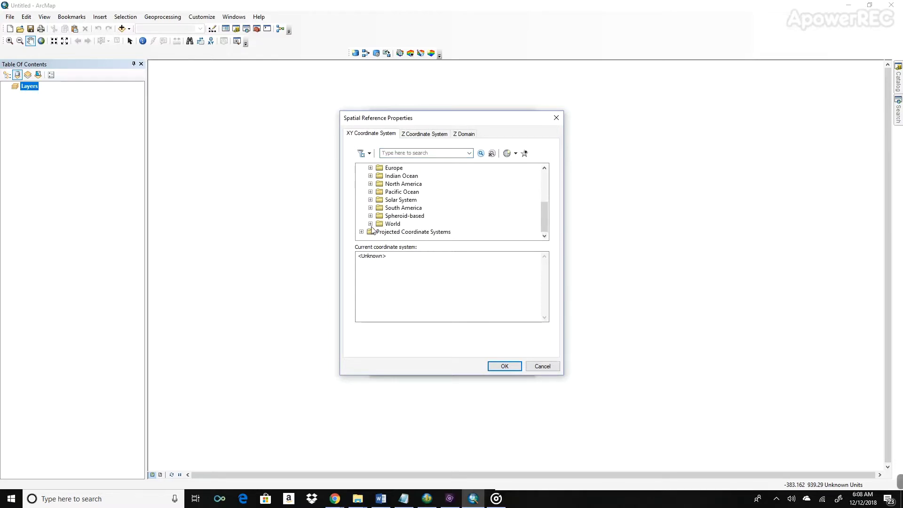
left_click(371, 224)
scroll(376, 224, "down", 5)
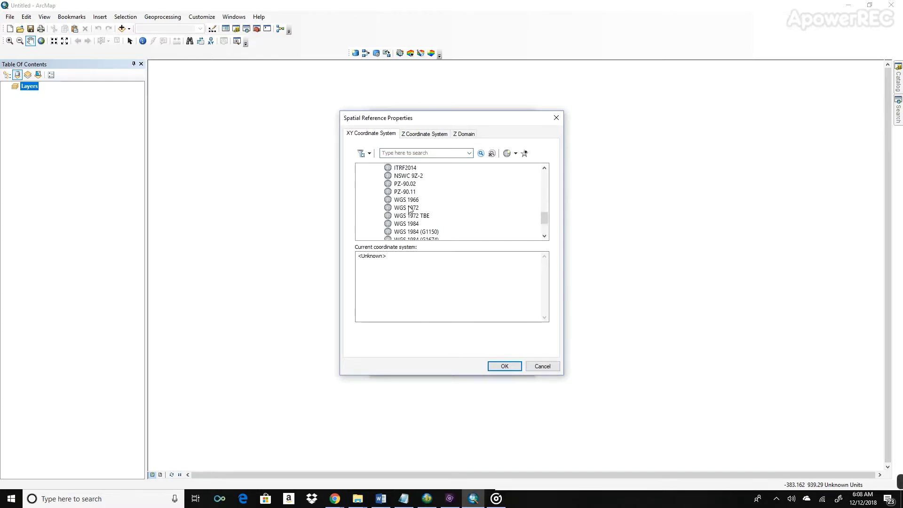
scroll(435, 208, "down", 2)
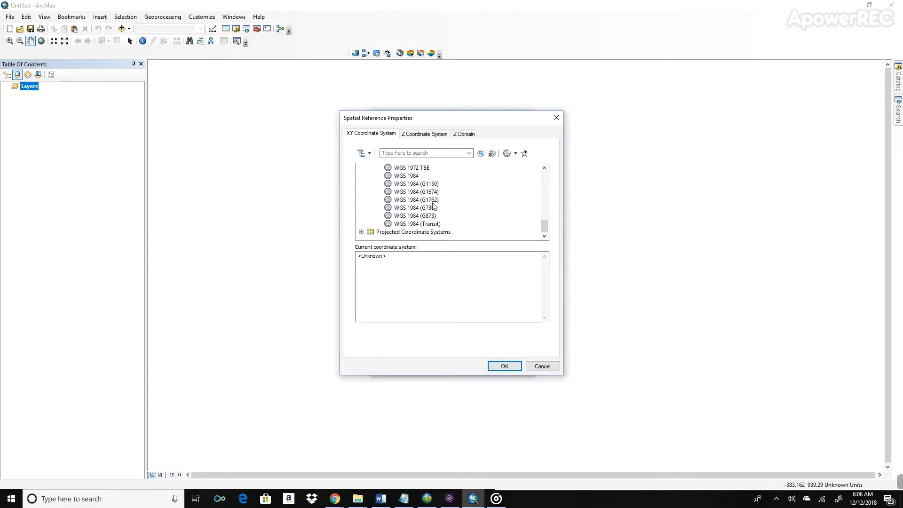
left_click(418, 176)
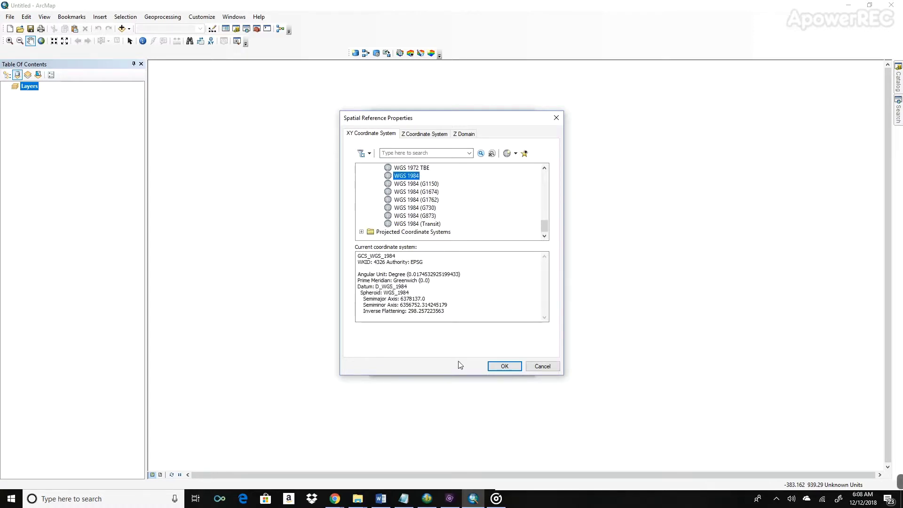
left_click(504, 365)
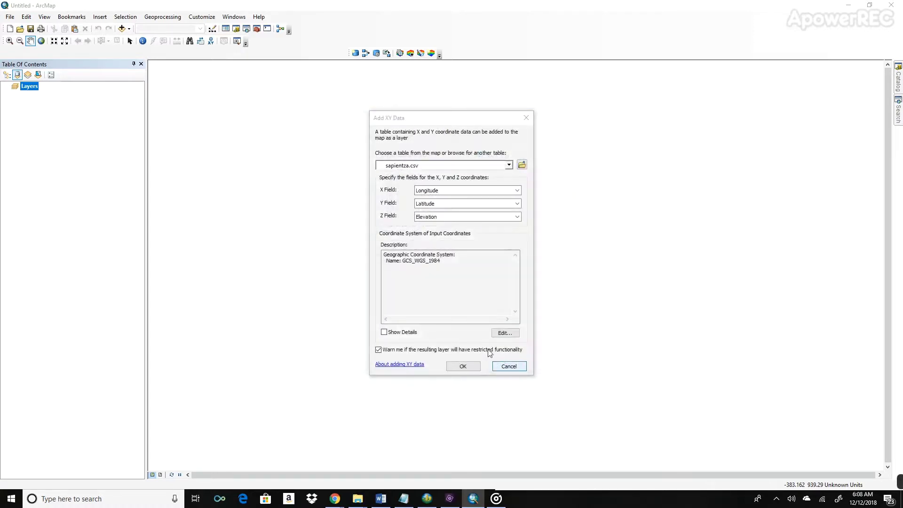
left_click(464, 368)
left_click(485, 298)
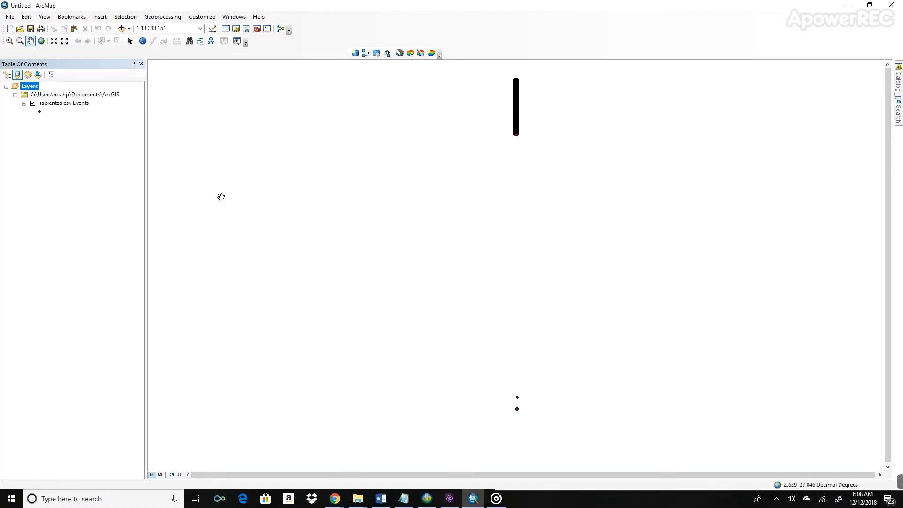
Step: Zoom to about 1:300,000 and pan so the sapientza.csv Events dot grid is centered
scroll(510, 115, "up", 5)
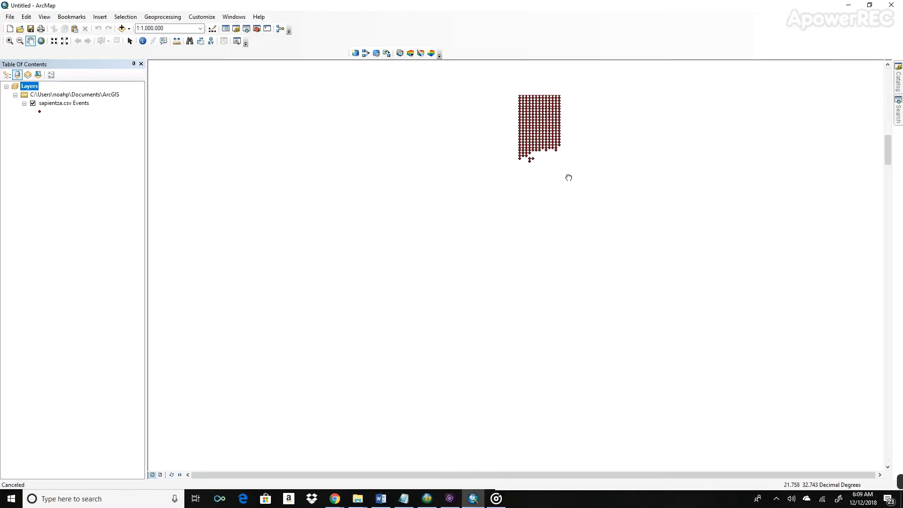
left_click_drag(529, 157, 514, 255)
scroll(517, 155, "up", 1)
scroll(517, 156, "up", 3)
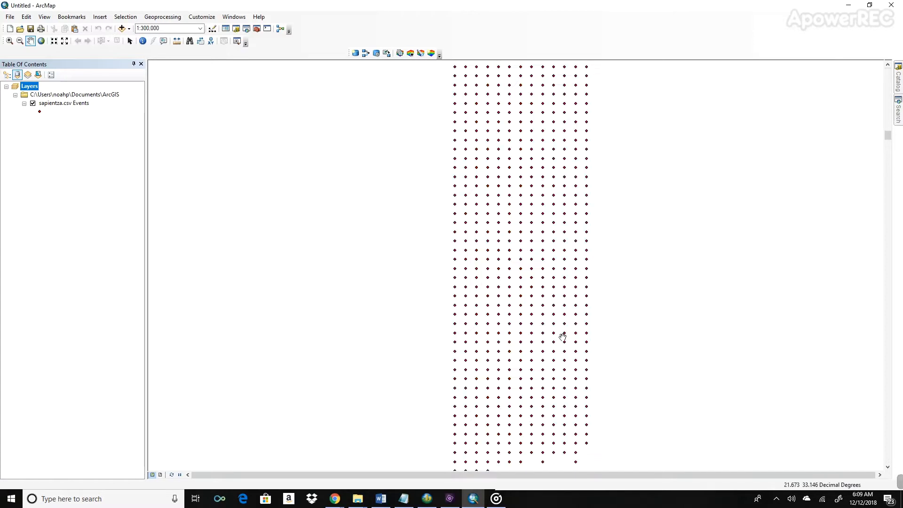
left_click_drag(540, 214, 546, 306)
left_click_drag(585, 241, 570, 314)
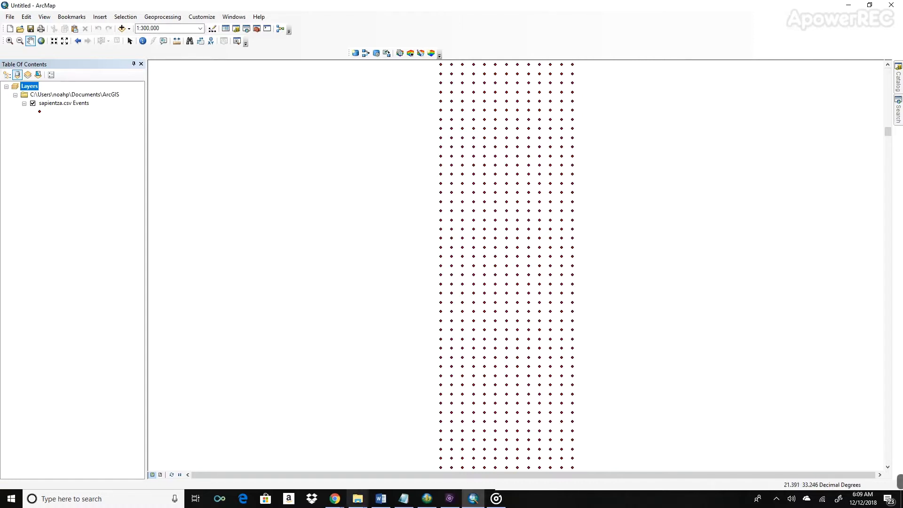
mouse_move(407, 502)
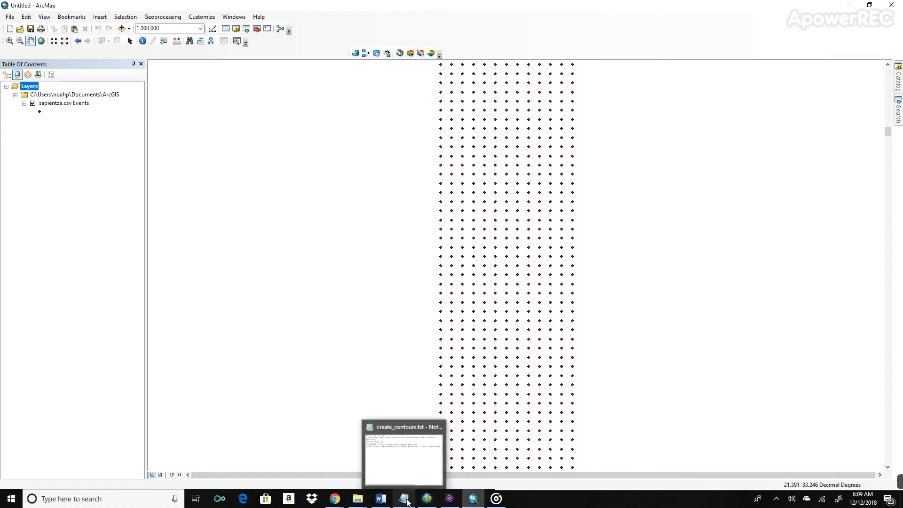
mouse_move(358, 503)
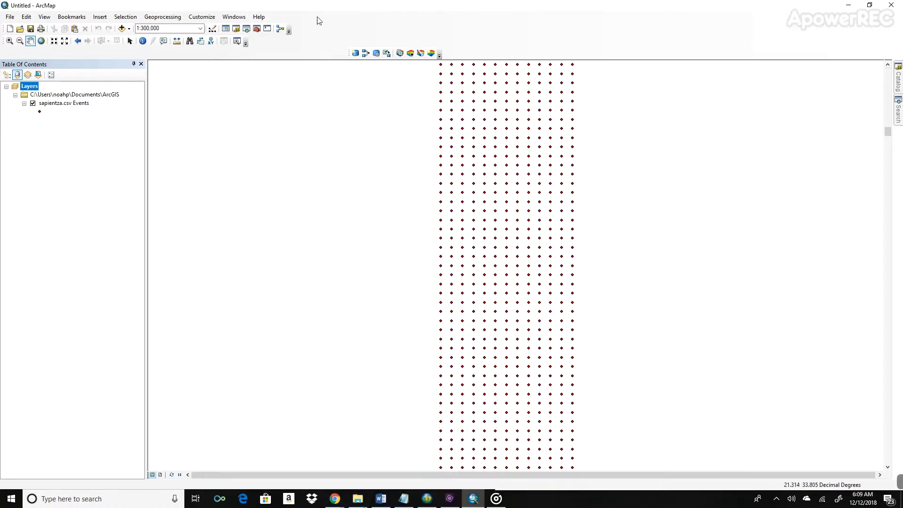
left_click_drag(500, 151, 498, 173)
Step: Switch to Chrome showing the Google Drive python_scripts folder of ArcGIS scripts
key("alt+Tab")
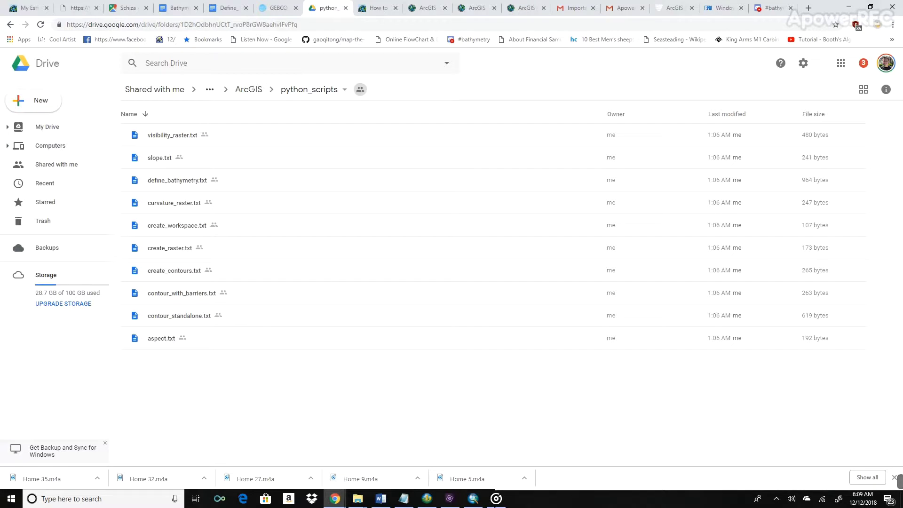
Step: Copy the full PointToRaster script from create_raster.txt in Notepad, then return to ArcMap
mouse_move(497, 504)
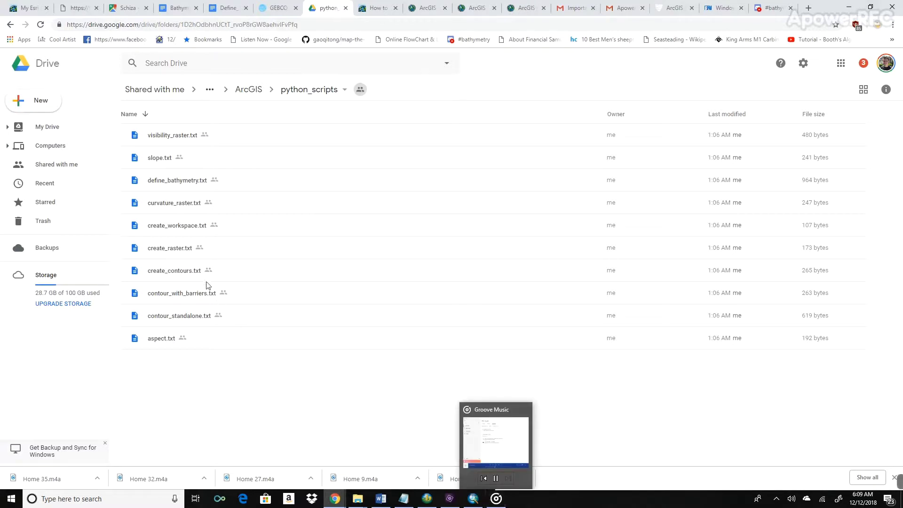
left_click(178, 253)
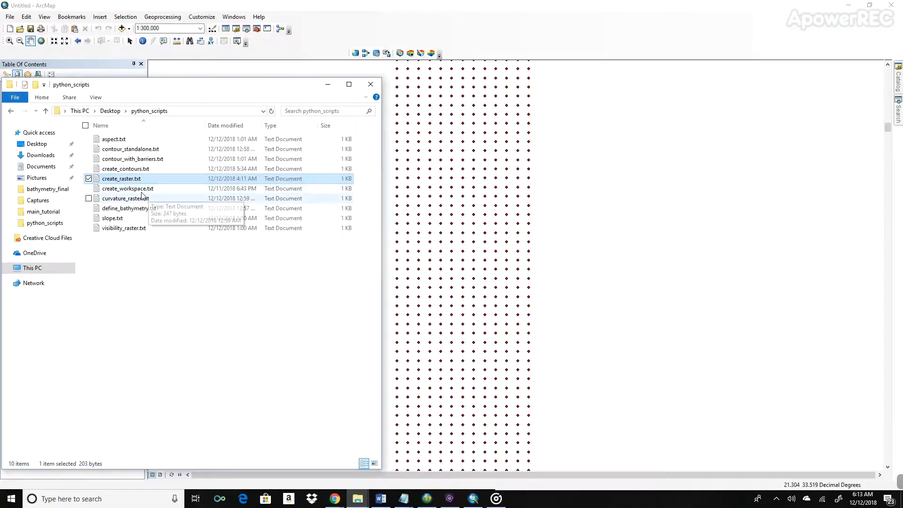
double_click(121, 182)
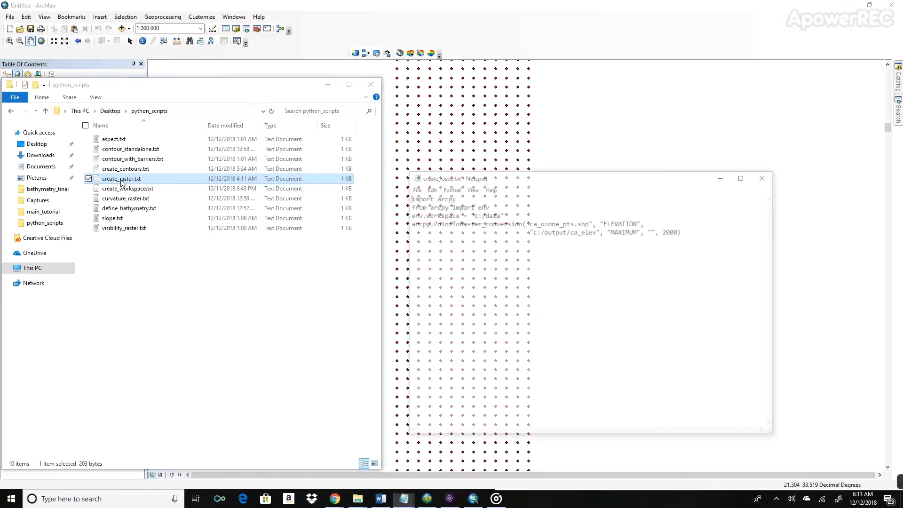
left_click_drag(698, 233, 408, 197)
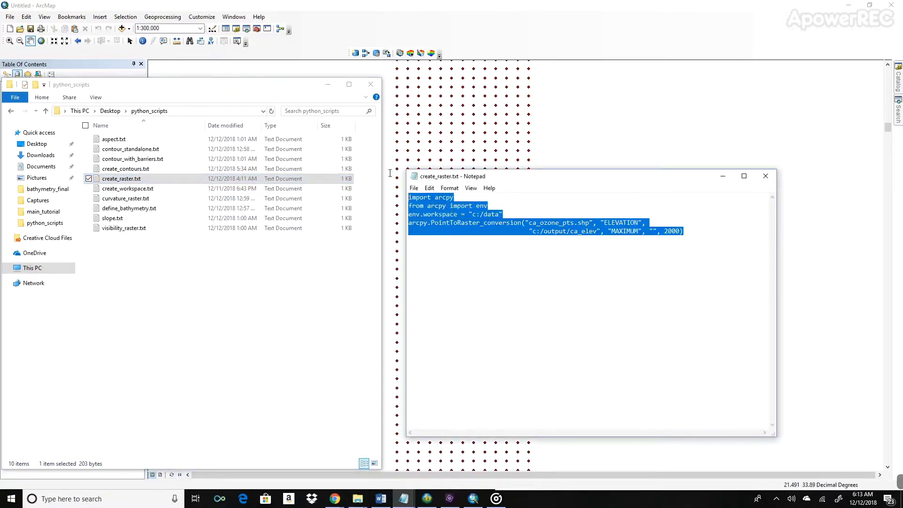
right_click(467, 216)
left_click(399, 247)
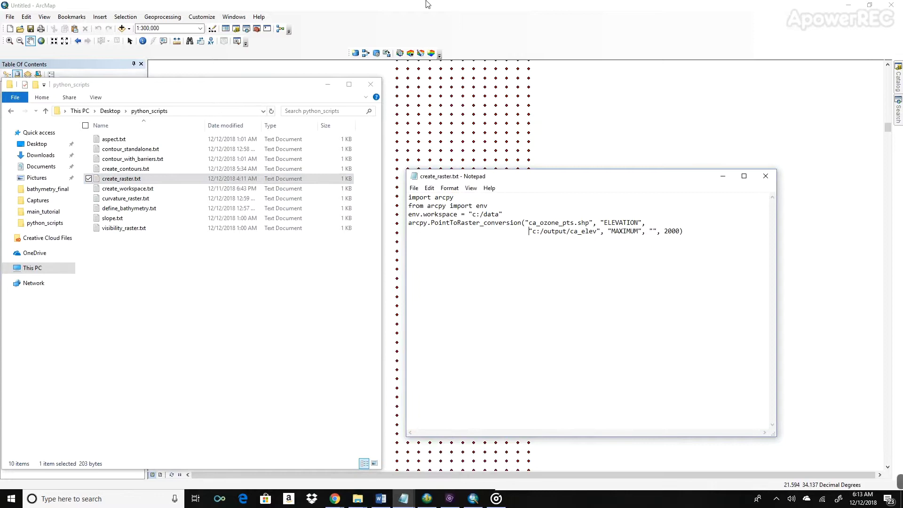
left_click(437, 20)
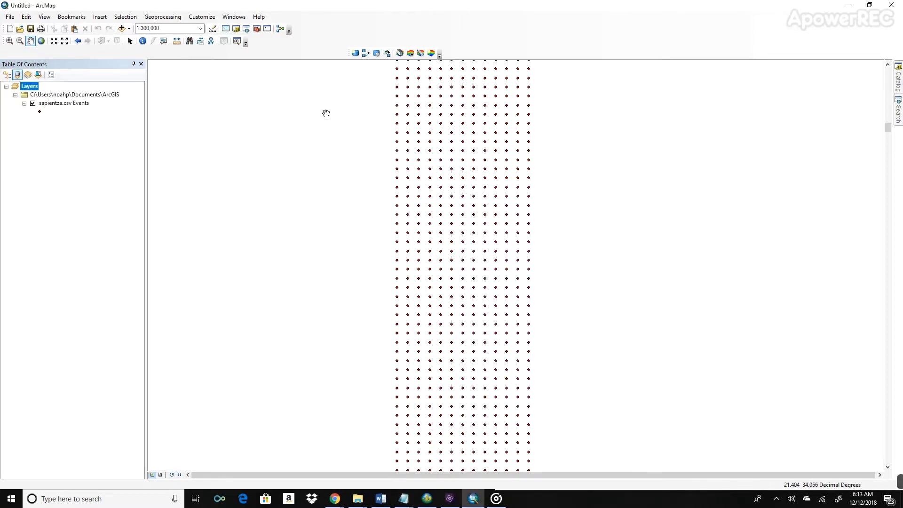
Step: Replace the old code in the Python window with the pasted PointToRaster script
left_click(267, 29)
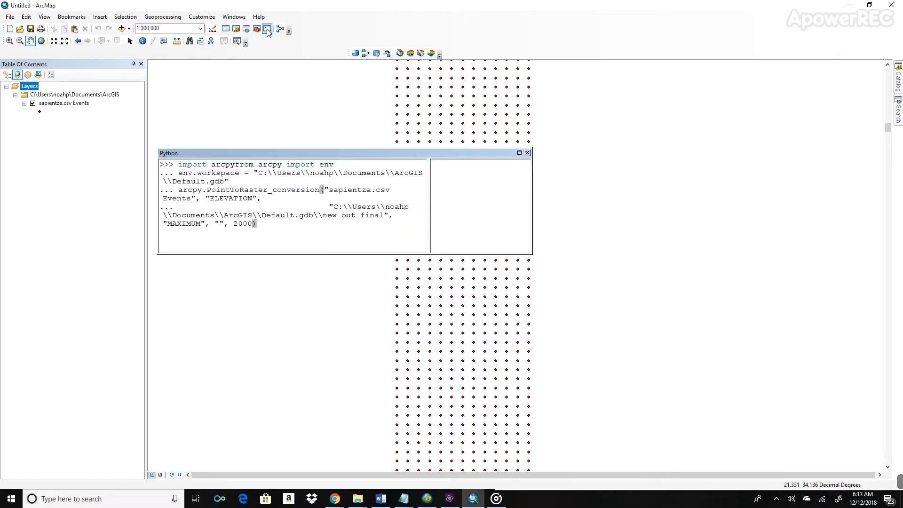
left_click_drag(277, 230, 165, 164)
key("BackSpace")
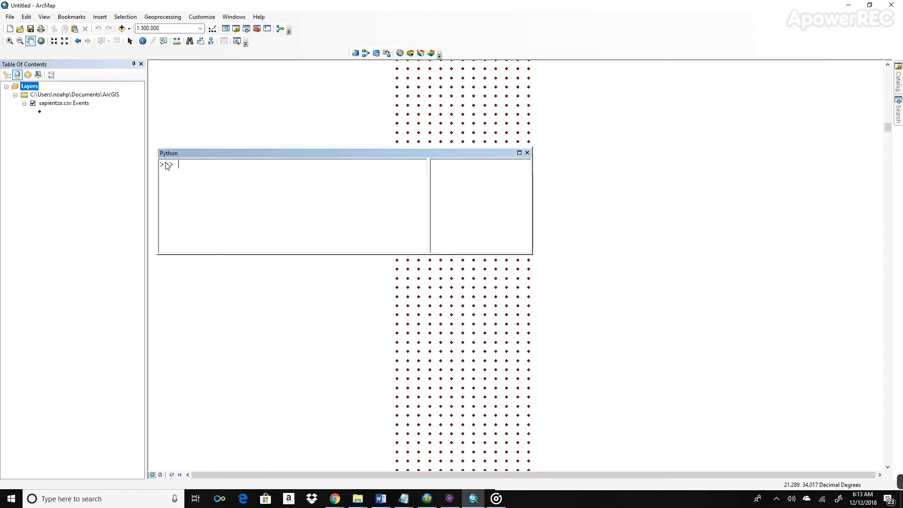
key("ctrl+v")
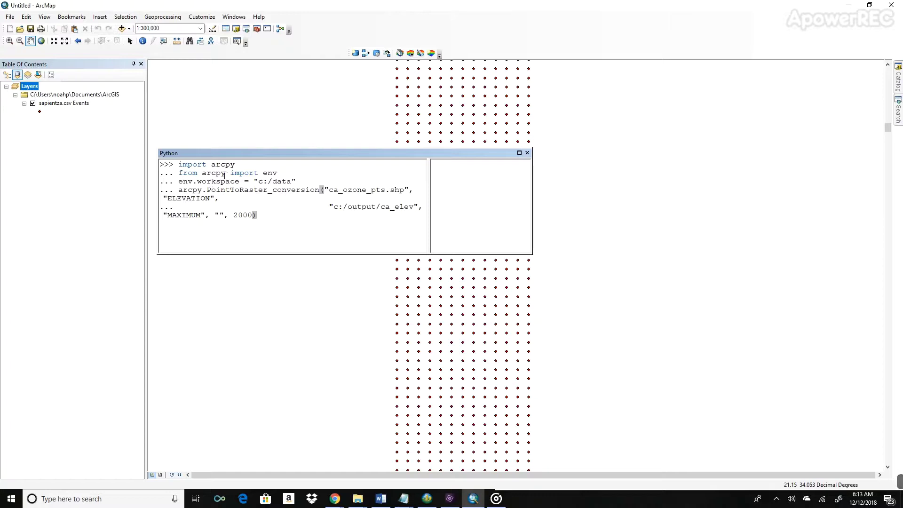
Step: Copy the default geodatabase path from the New Document dialog, then cancel without saving
left_click(9, 28)
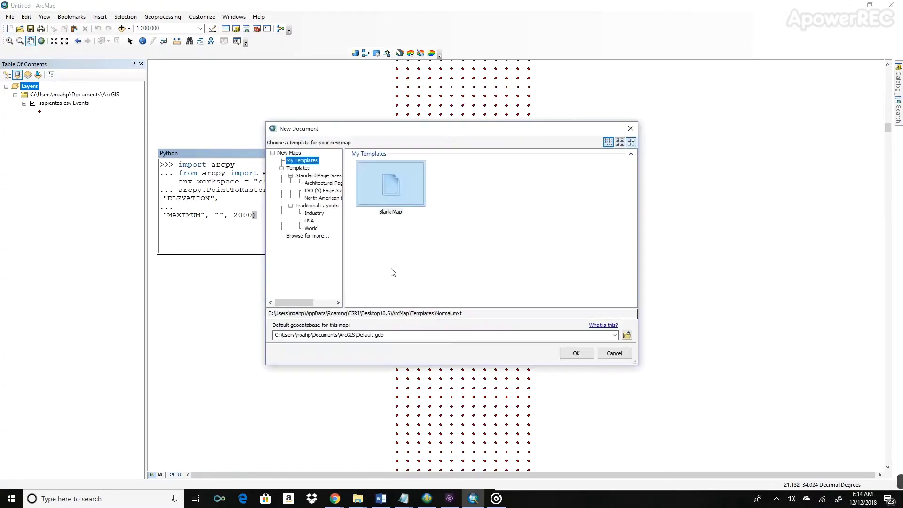
left_click_drag(428, 332, 274, 328)
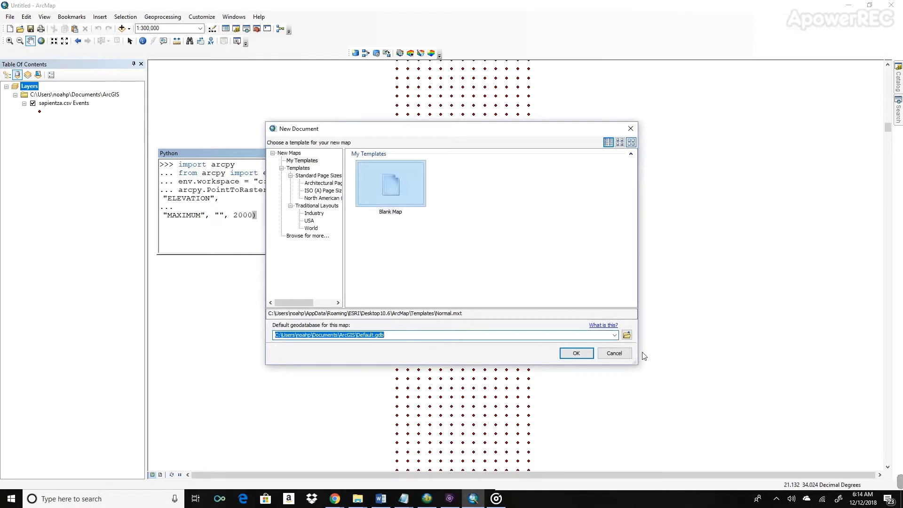
left_click(575, 353)
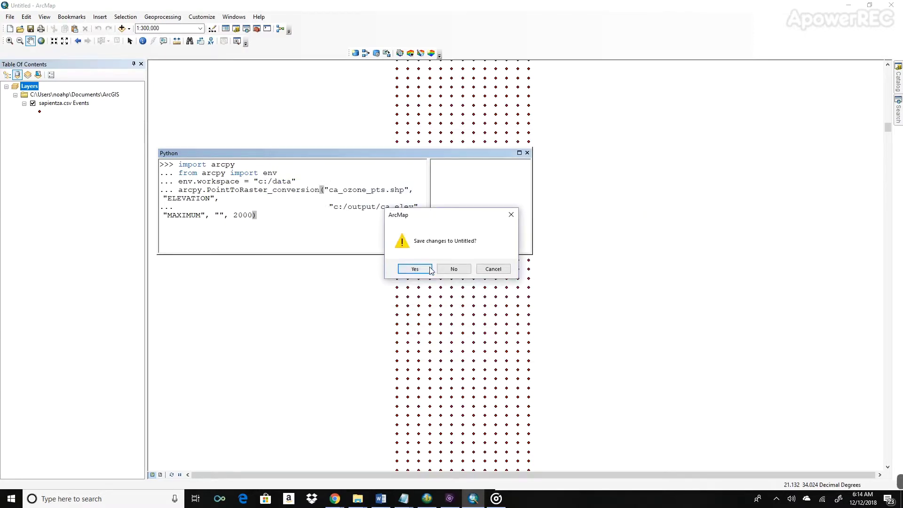
left_click(494, 270)
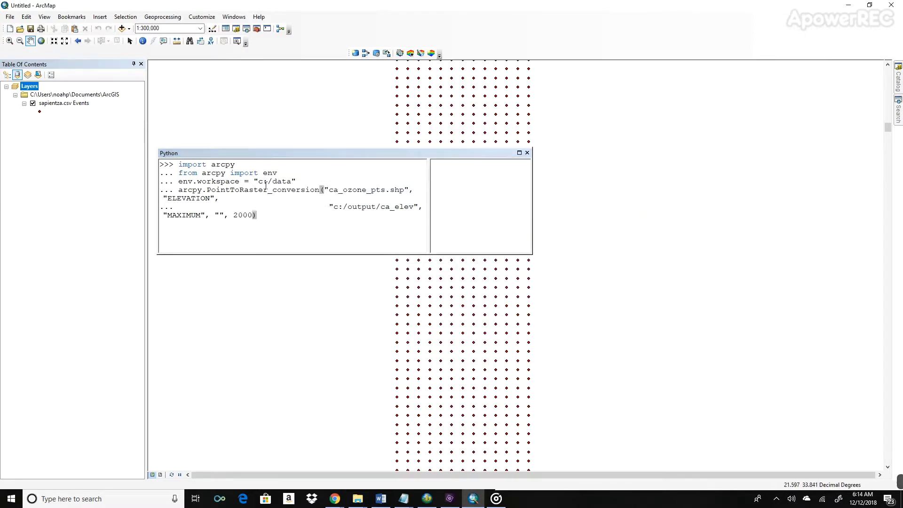
Step: Set env.workspace to the pasted Default.gdb path with doubled backslashes
left_click(292, 182)
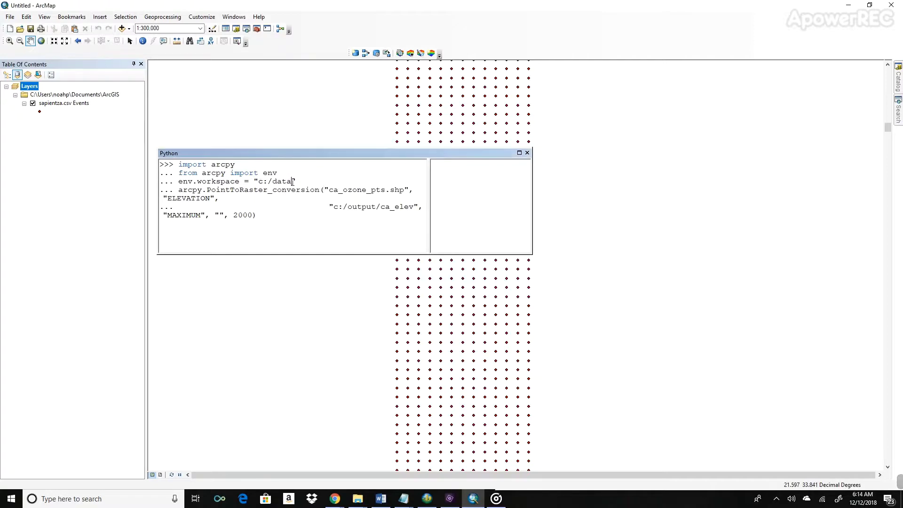
key("ctrl+v")
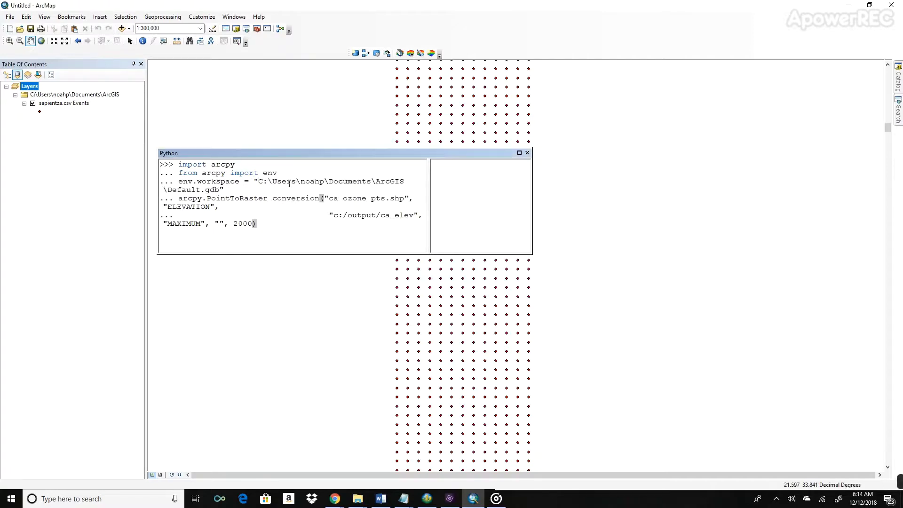
type("\\")
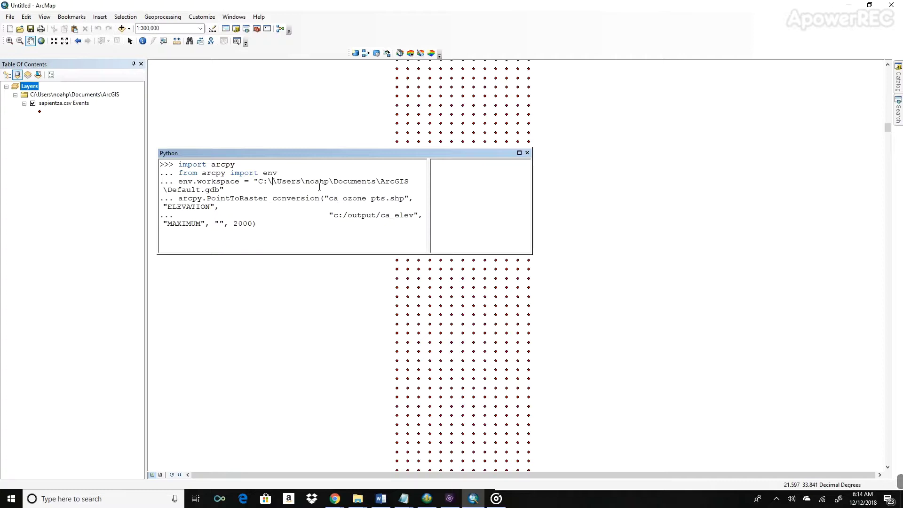
type("\\\\")
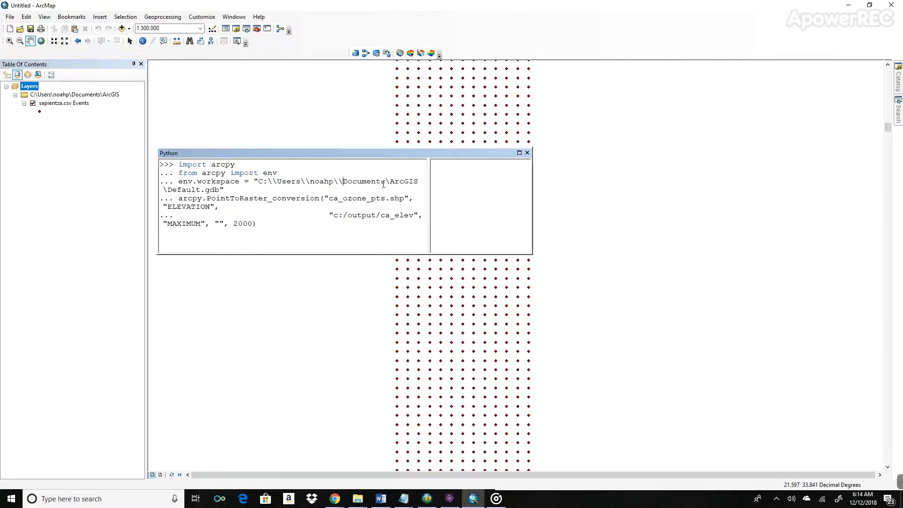
type("\\\\")
Step: Replace the ca_ozone_pts.shp input with the 'sapientza.csv Events' layer
left_click_drag(330, 199, 399, 200)
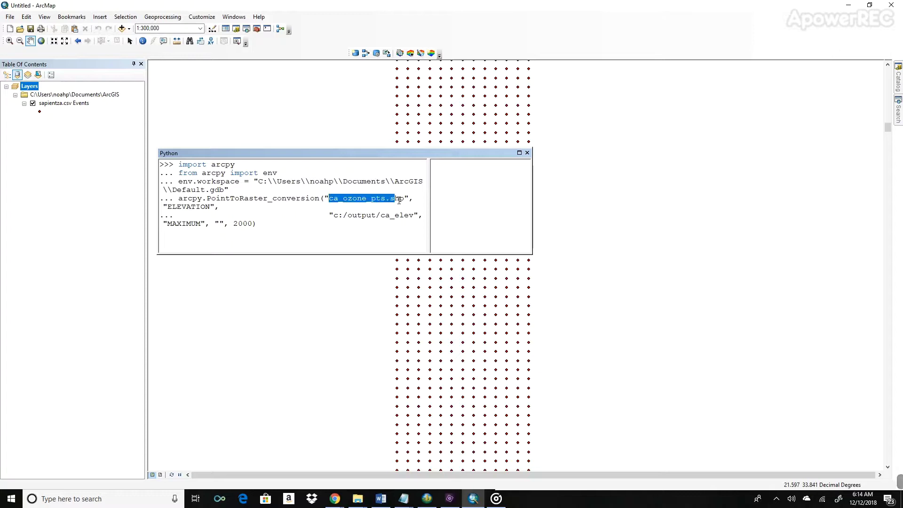
key("BackSpace")
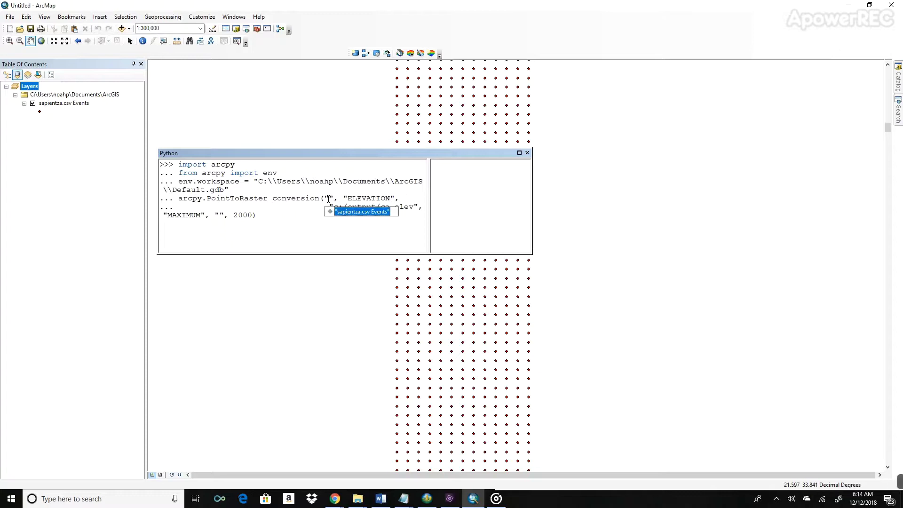
double_click(354, 212)
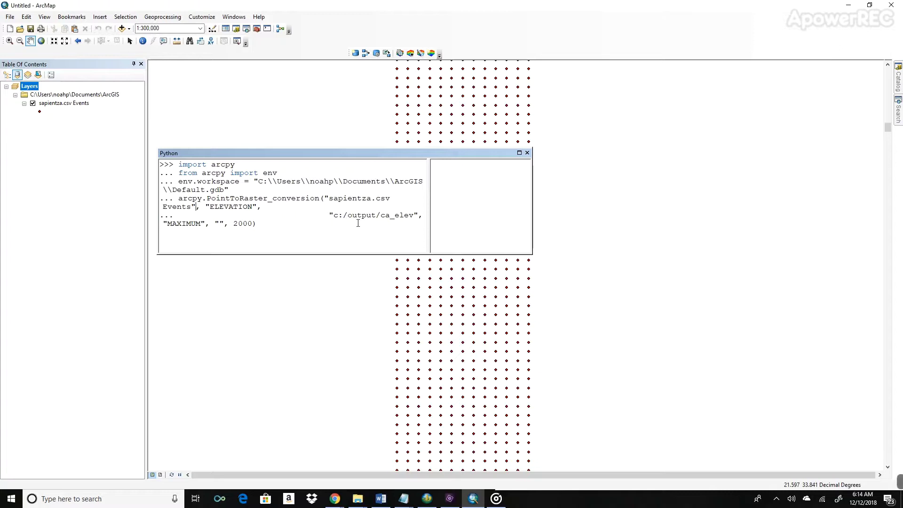
Step: Set the output to Default.gdb\\new_output_four, escaping every backslash in the path
left_click_drag(334, 216, 414, 213)
key("BackSpace")
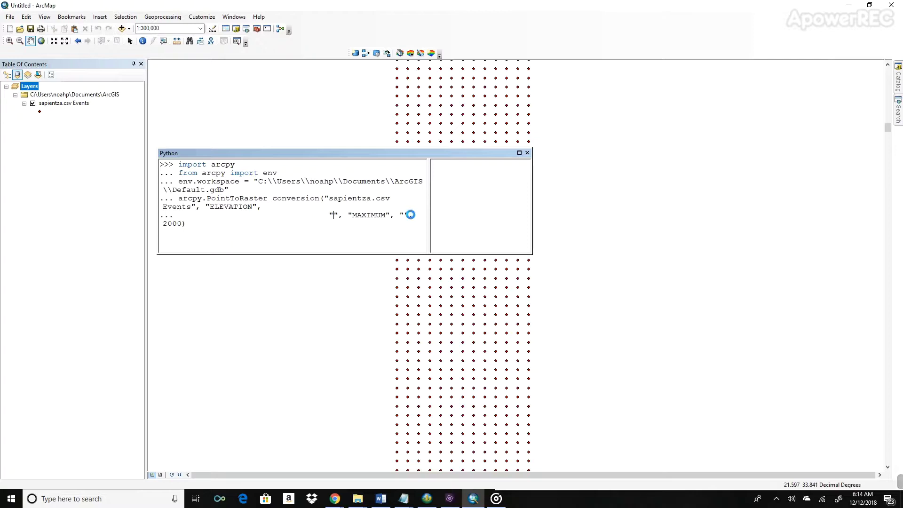
key("ctrl+v")
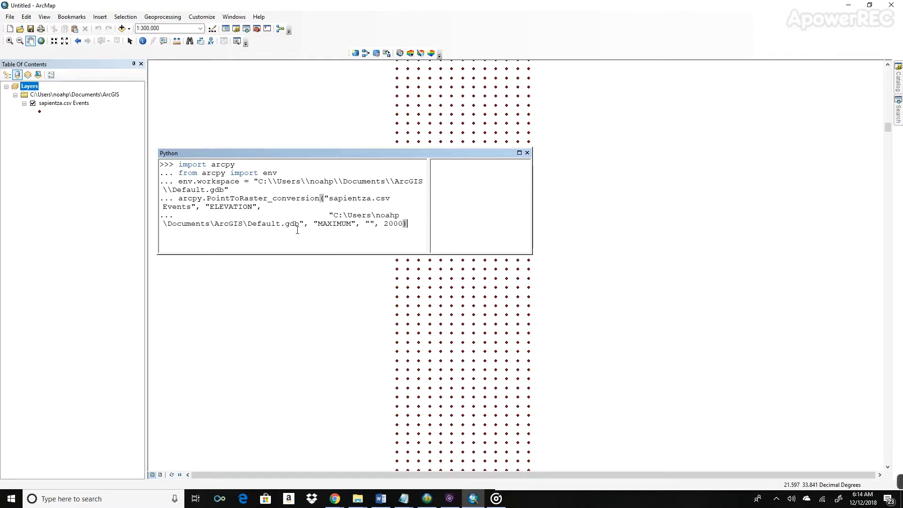
left_click(299, 224)
type("\\ne")
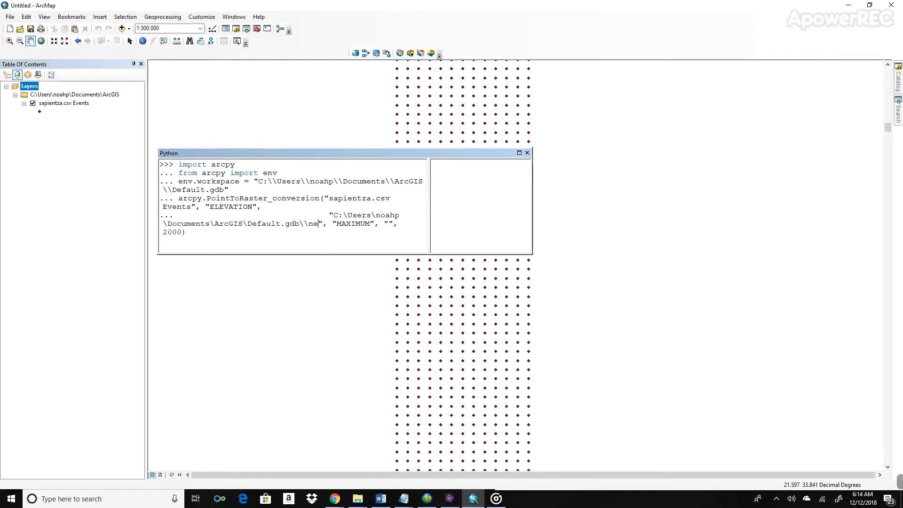
type("w_output_four")
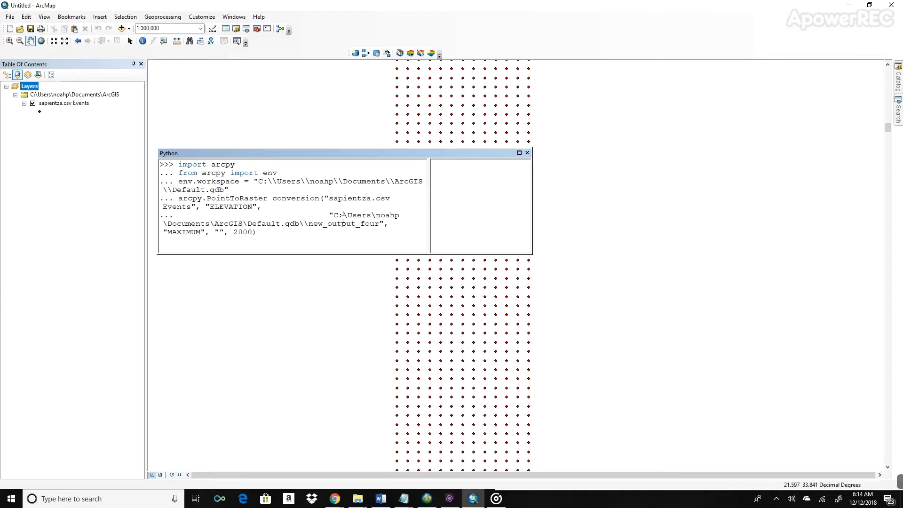
type("\\\\")
double_click(158, 227)
left_click(168, 225)
type("\\")
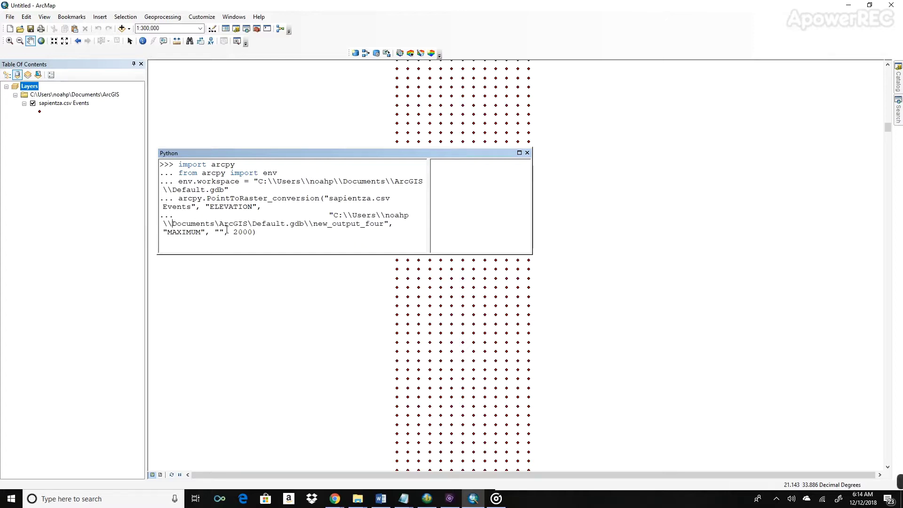
type("\\")
left_click(257, 224)
type("\\")
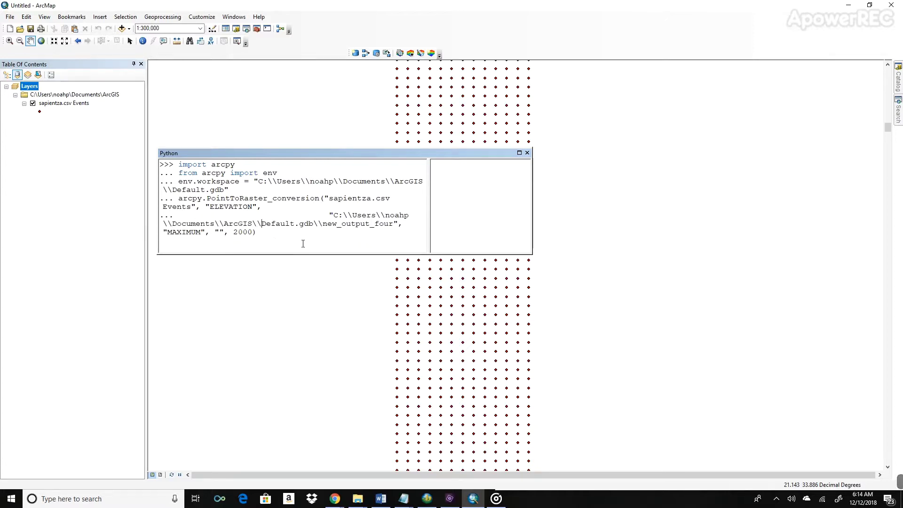
Step: Delete the trailing "MAXIMUM", "", 2000 arguments from the PointToRaster call
left_click(254, 232)
key("BackSpace")
key("BackSpace")
key("BackSpace")
key("BackSpace")
key("BackSpace")
key("BackSpace")
key("BackSpace")
key("BackSpace")
key("BackSpace")
key("BackSpace")
key("BackSpace")
key("BackSpace")
key("BackSpace")
key("BackSpace")
key("BackSpace")
key("BackSpace")
key("BackSpace")
key("BackSpace")
key("BackSpace")
Step: Strip the '...' prompts from the import, workspace and conversion lines, joining the output path onto the ELEVATION line
double_click(169, 173)
key("BackSpace")
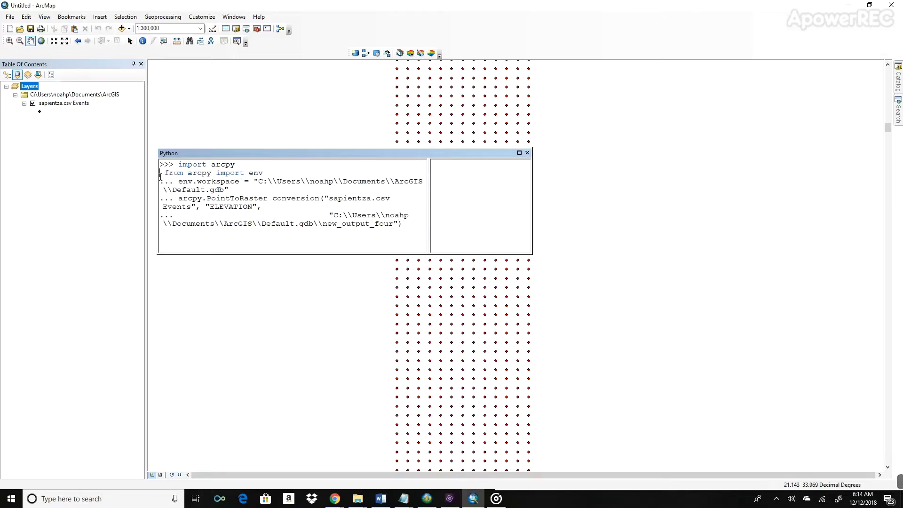
key("BackSpace")
double_click(167, 182)
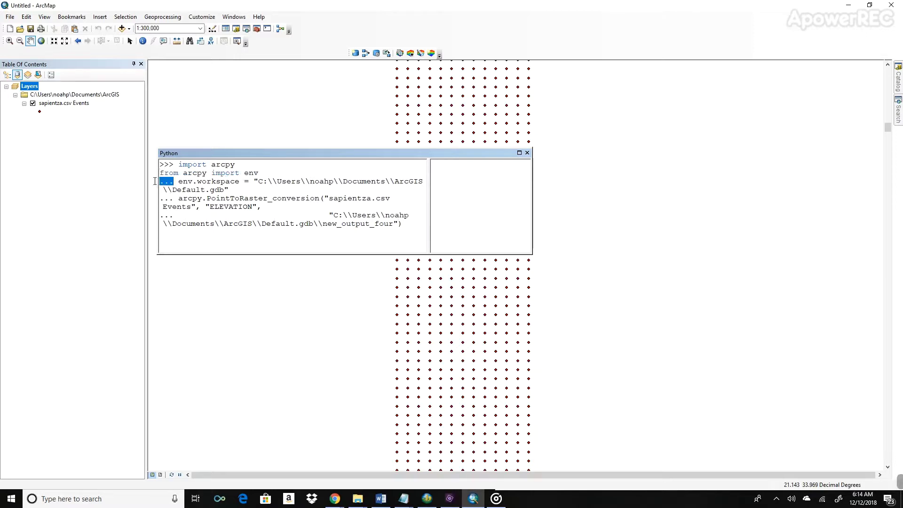
key("BackSpace")
key("BackSpace")
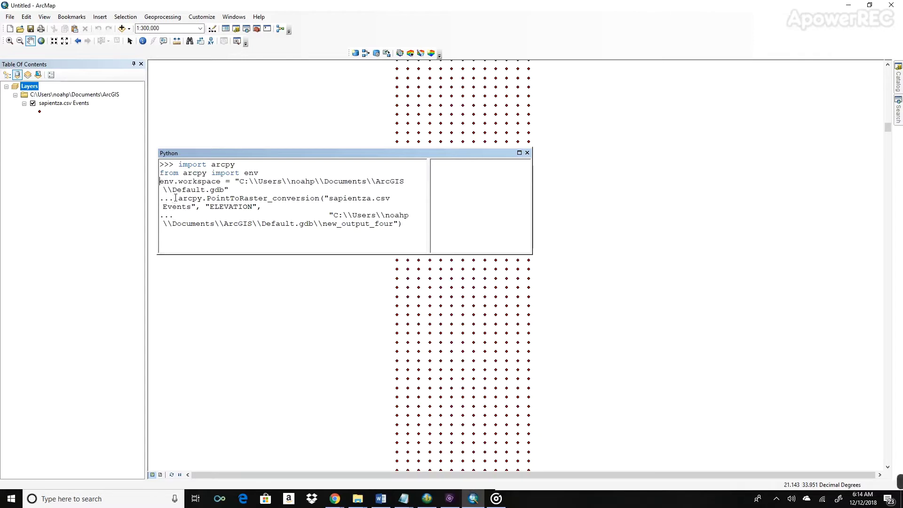
double_click(168, 198)
key("BackSpace")
key("BackSpace")
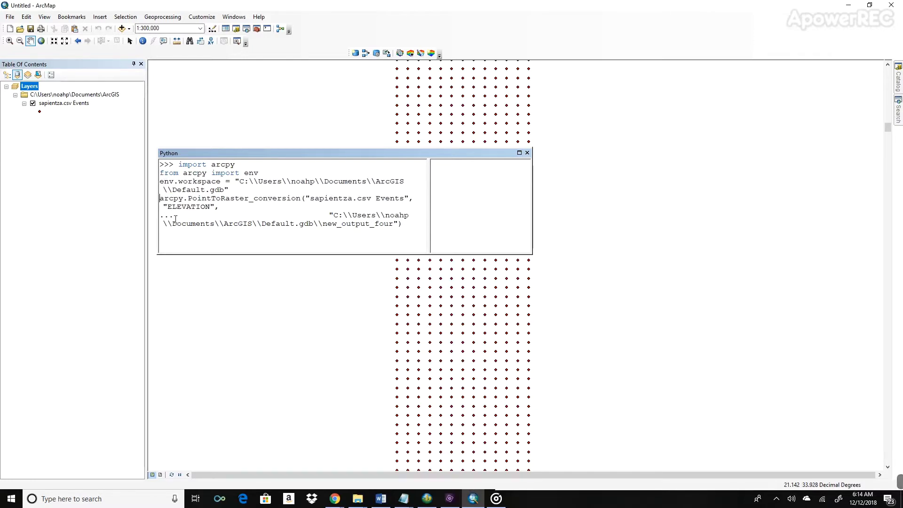
left_click_drag(330, 215, 160, 215)
key("BackSpace")
key("BackSpace")
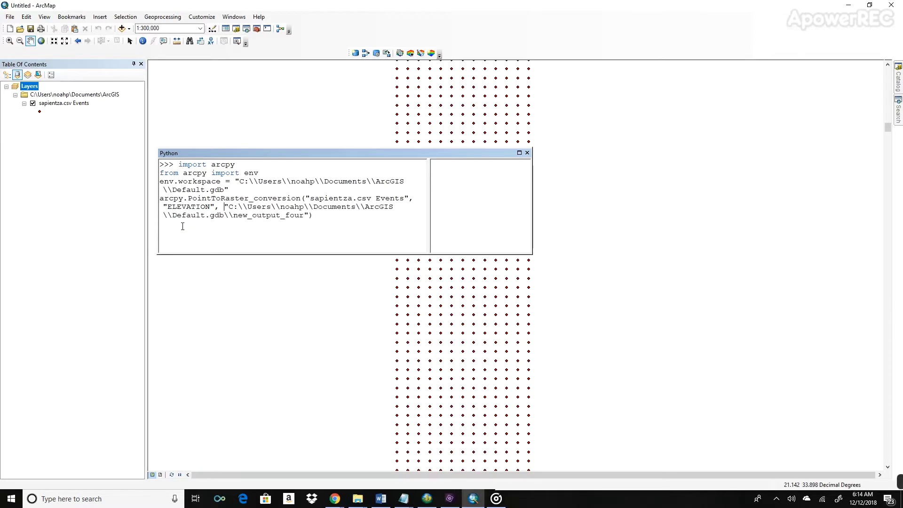
Step: Remove the space before the closing parenthesis and execute the script, producing the new_output_four raster
left_click(309, 214)
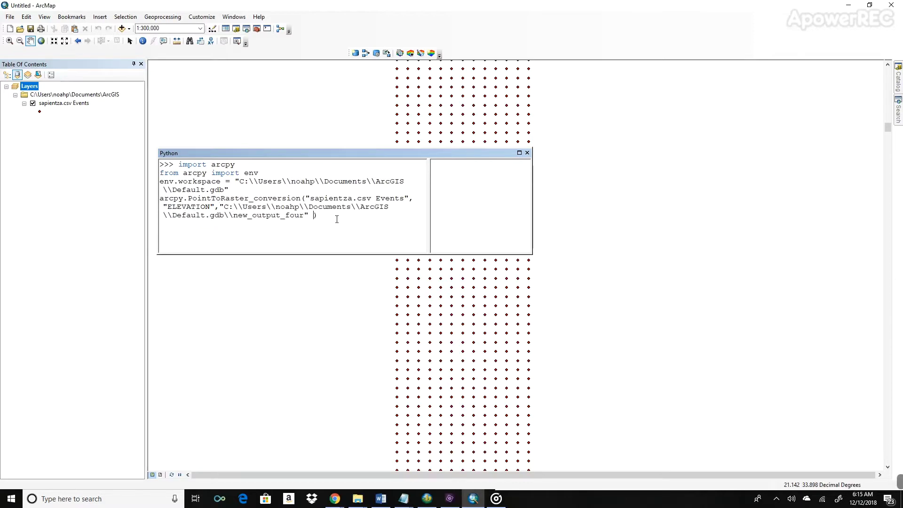
key("BackSpace")
left_click(337, 215)
key("Return")
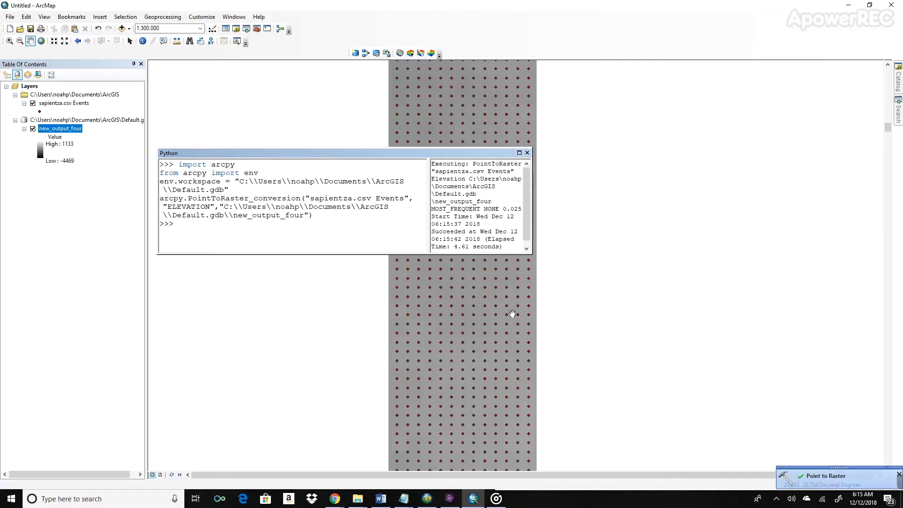
left_click_drag(503, 373, 496, 382)
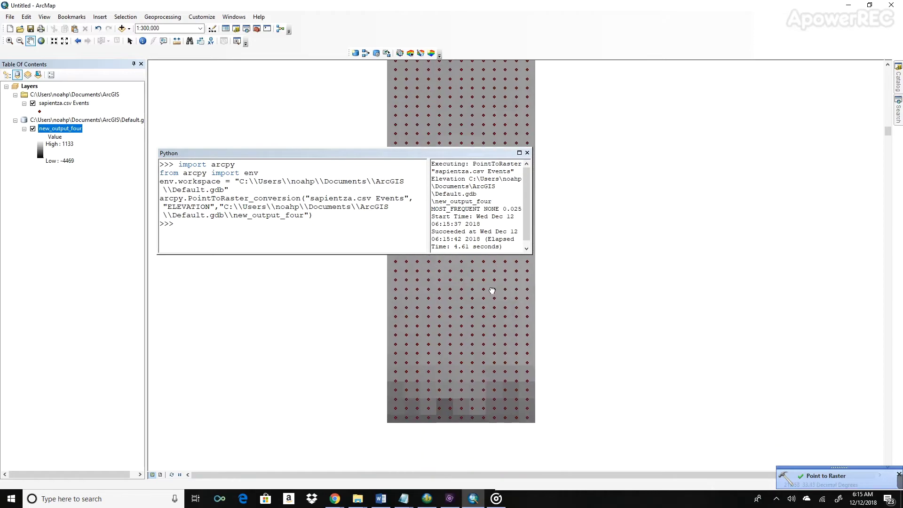
left_click_drag(493, 350, 490, 312)
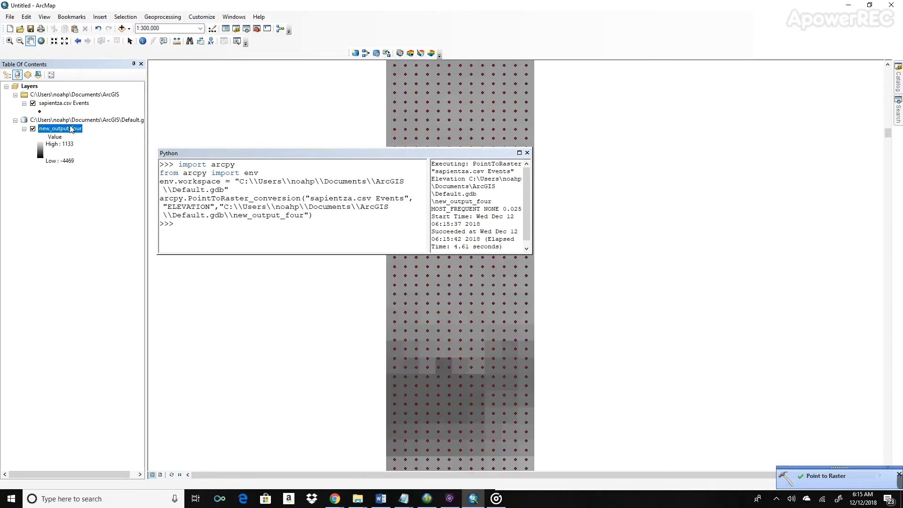
mouse_move(495, 346)
left_mouse_down()
mouse_move(489, 373)
mouse_move(479, 296)
left_mouse_up()
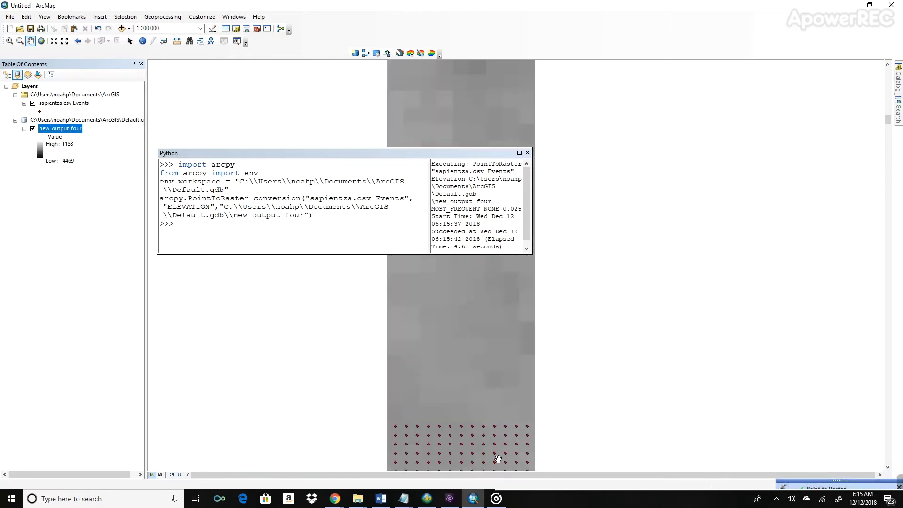
left_click(527, 153)
left_click_drag(478, 143, 475, 262)
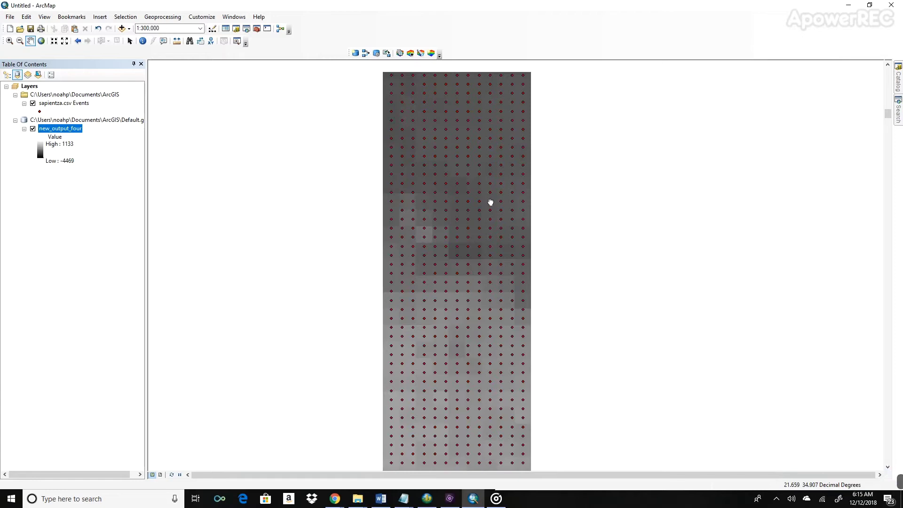
left_click_drag(491, 202, 491, 297)
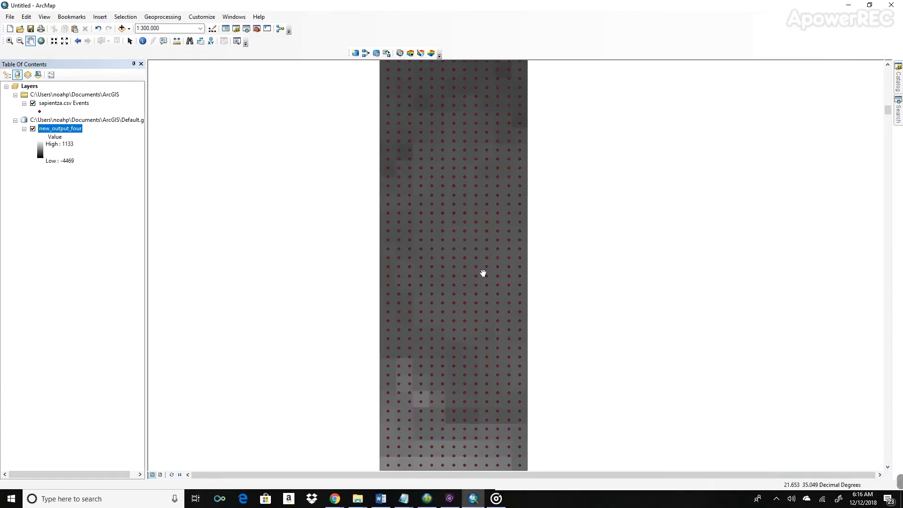
left_click_drag(483, 215, 471, 351)
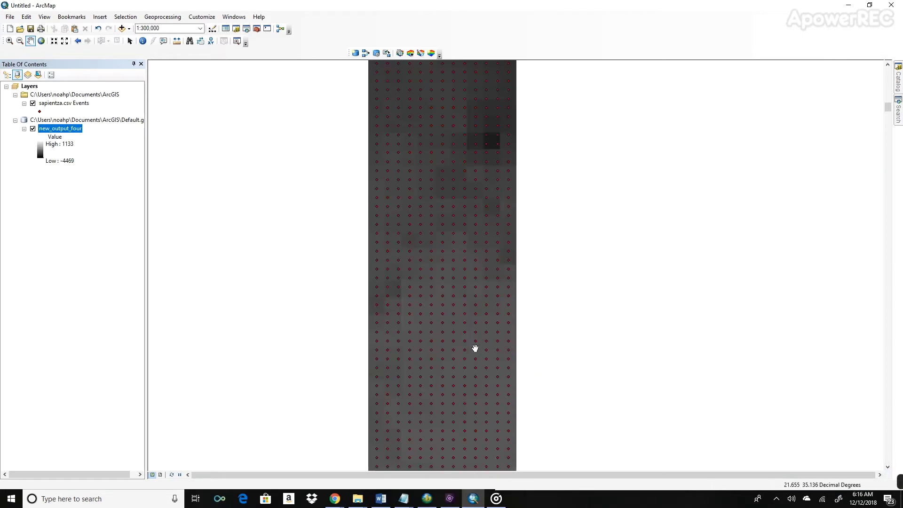
left_click_drag(477, 252, 508, 392)
left_click_drag(513, 334, 511, 391)
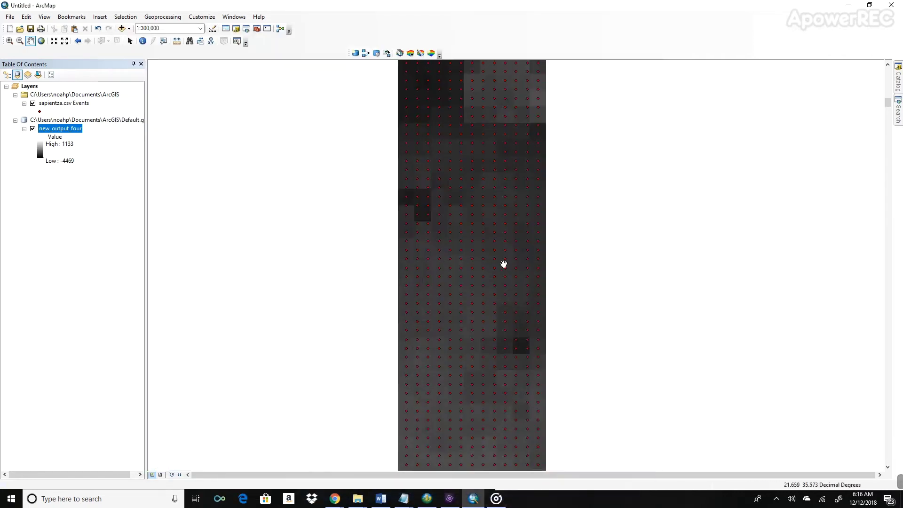
left_click_drag(504, 263, 499, 329)
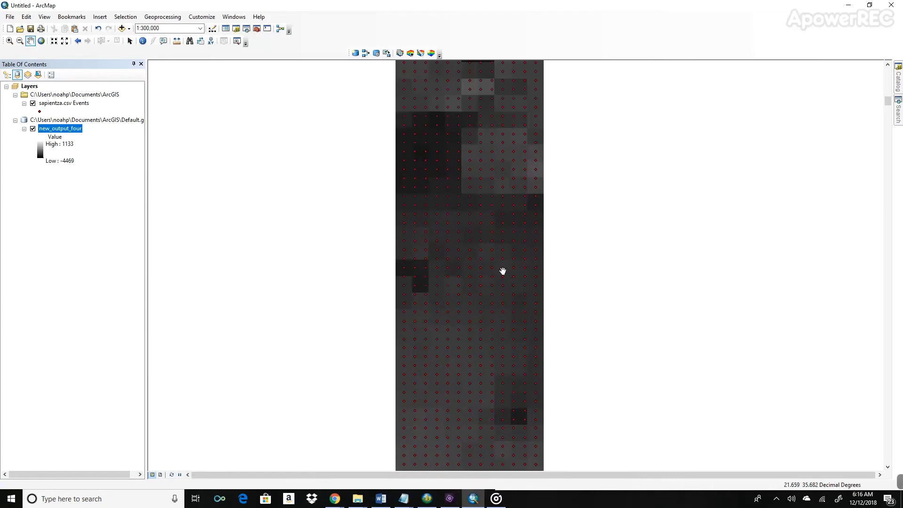
left_click_drag(501, 272, 501, 281)
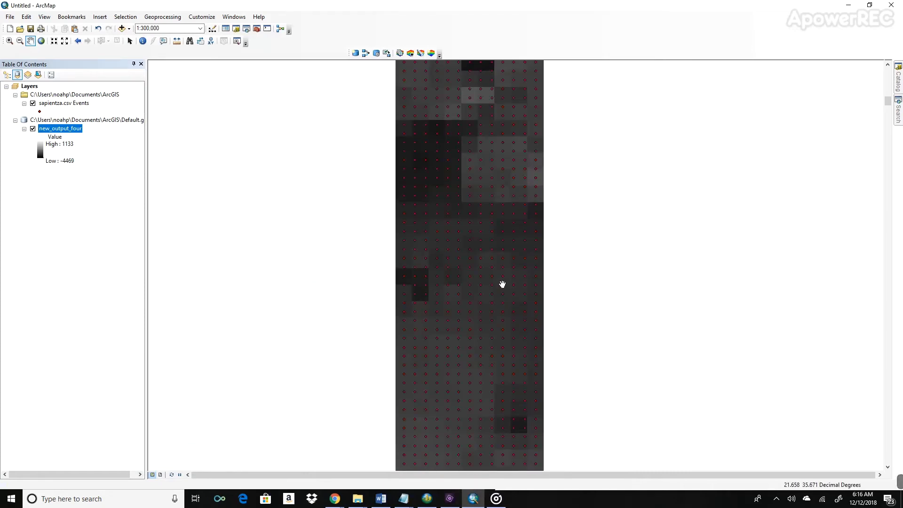
left_click_drag(492, 237, 487, 288)
left_click_drag(488, 252, 488, 316)
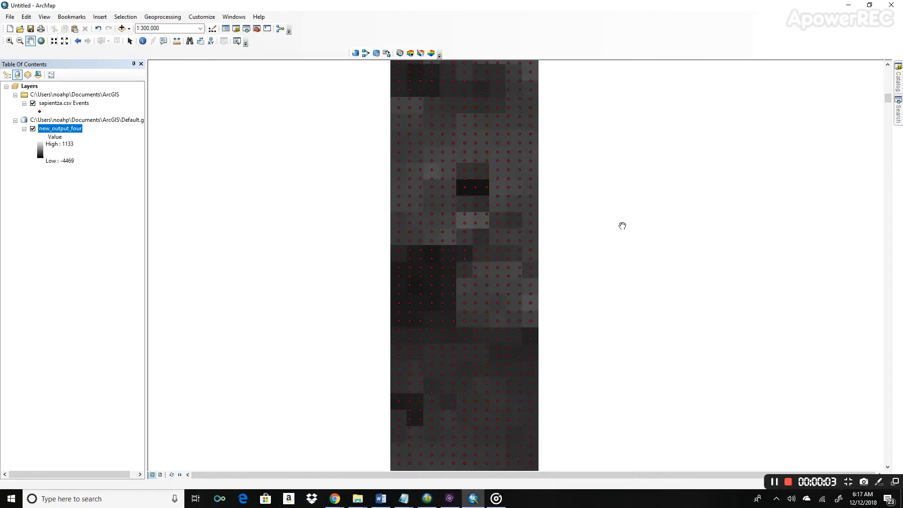
left_click_drag(535, 197, 531, 244)
left_click_drag(520, 193, 518, 213)
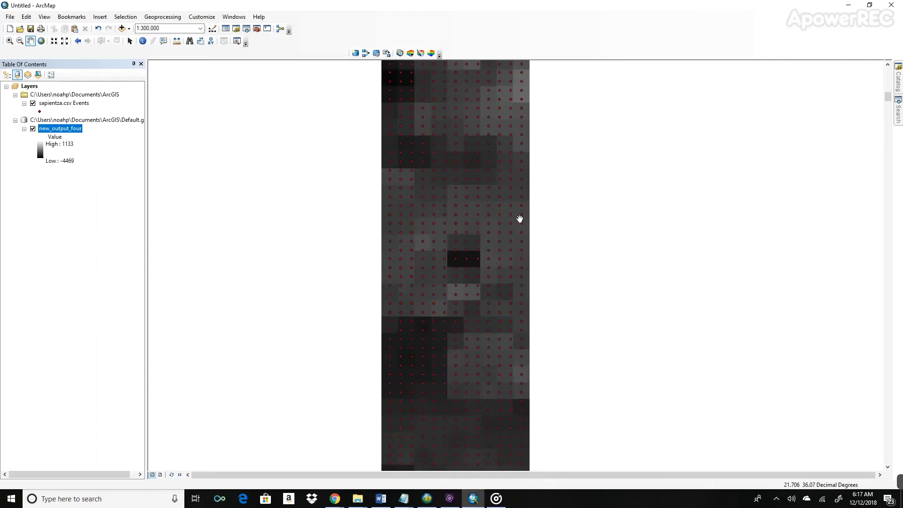
mouse_move(334, 503)
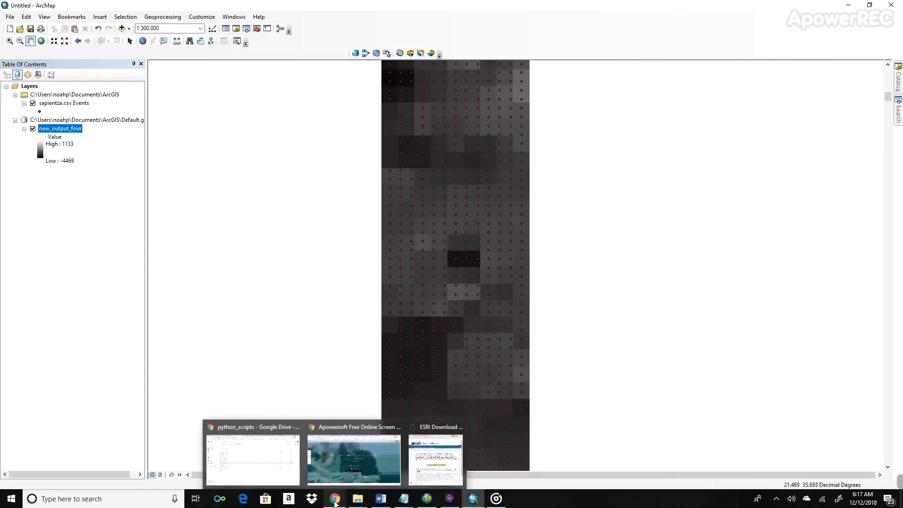
left_click(254, 459)
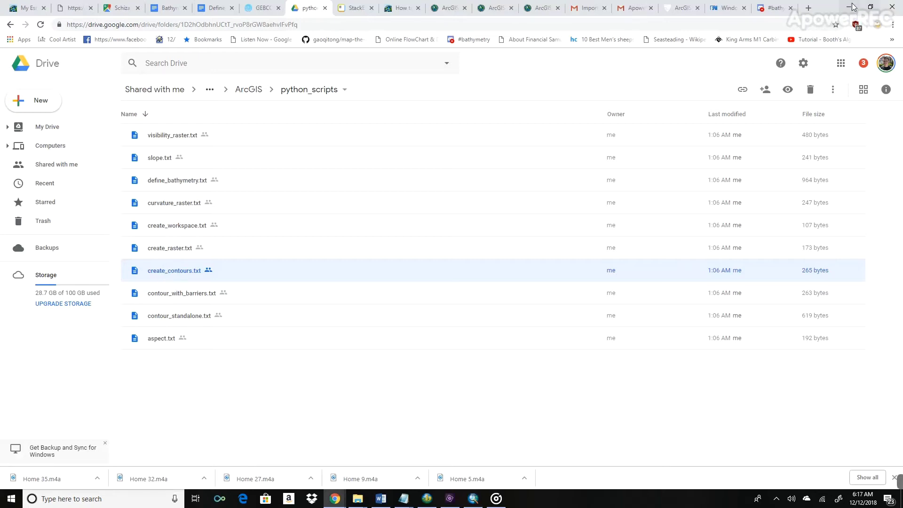
left_click(472, 499)
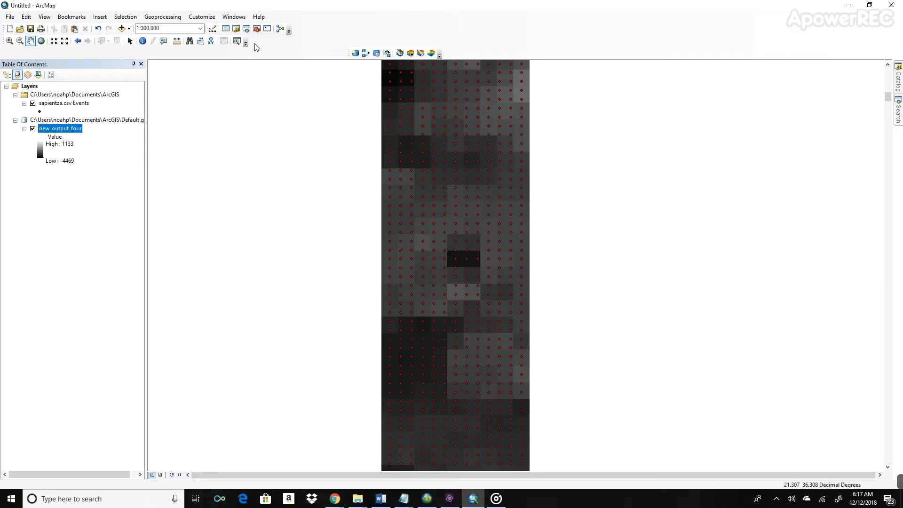
Step: Open the Python console and paste the Contour script at its prompt
left_click(267, 29)
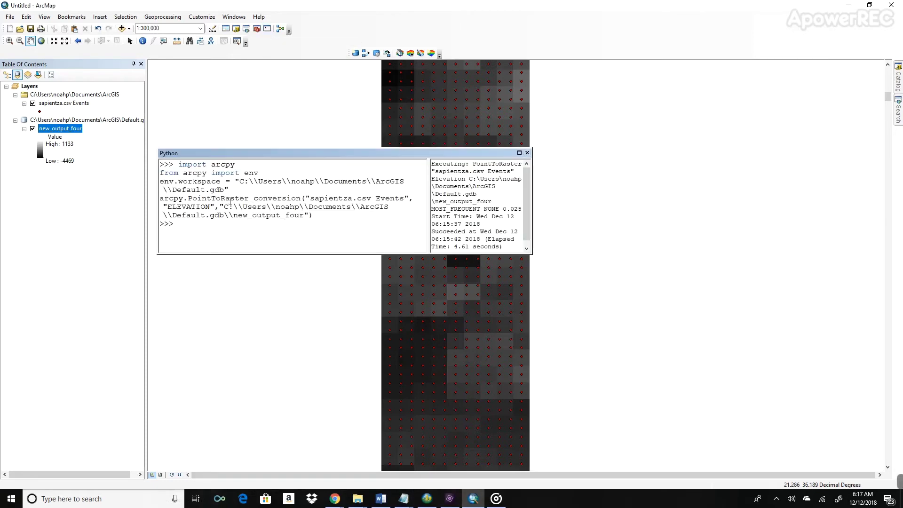
left_click_drag(372, 155, 514, 178)
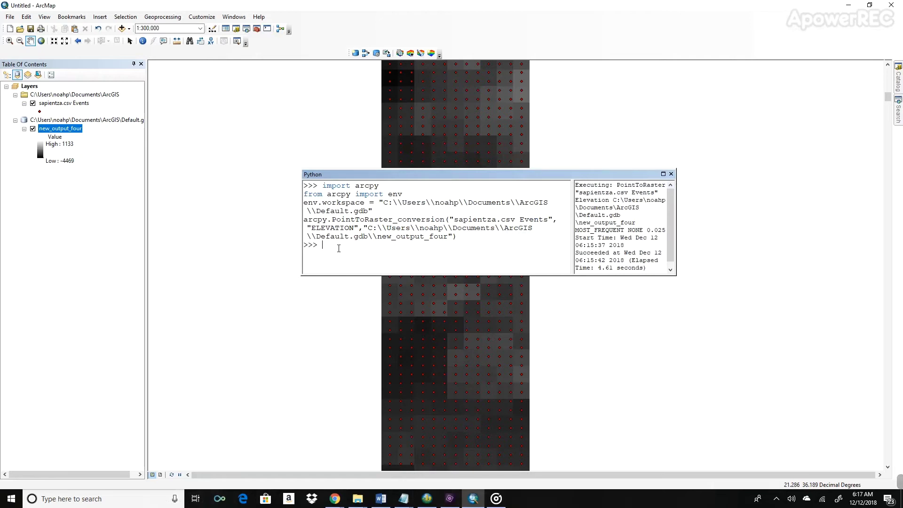
right_click(324, 244)
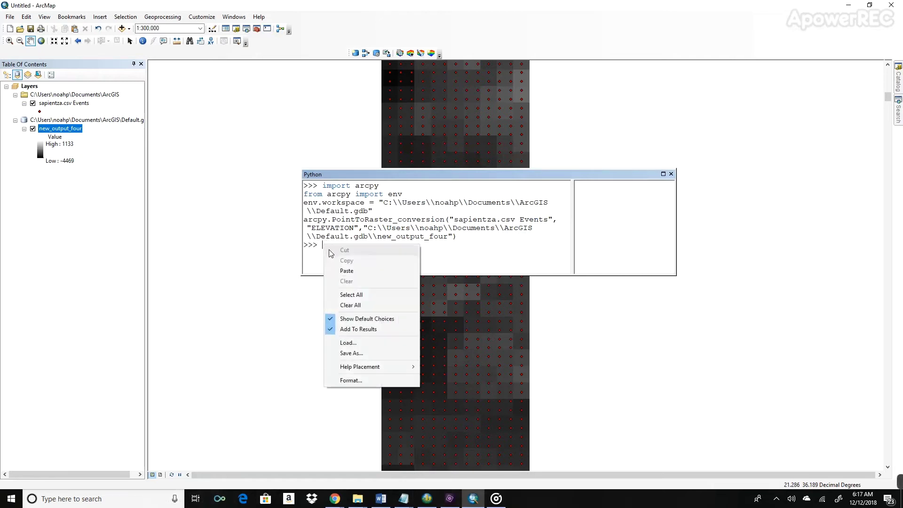
left_click(348, 271)
Step: Fix the script's indentation, rename the output to output_tut_6, and run the 200-interval Contour
left_click_drag(319, 211, 318, 245)
key("BackSpace")
key("BackSpace")
key("BackSpace")
key("BackSpace")
key("BackSpace")
key("BackSpace")
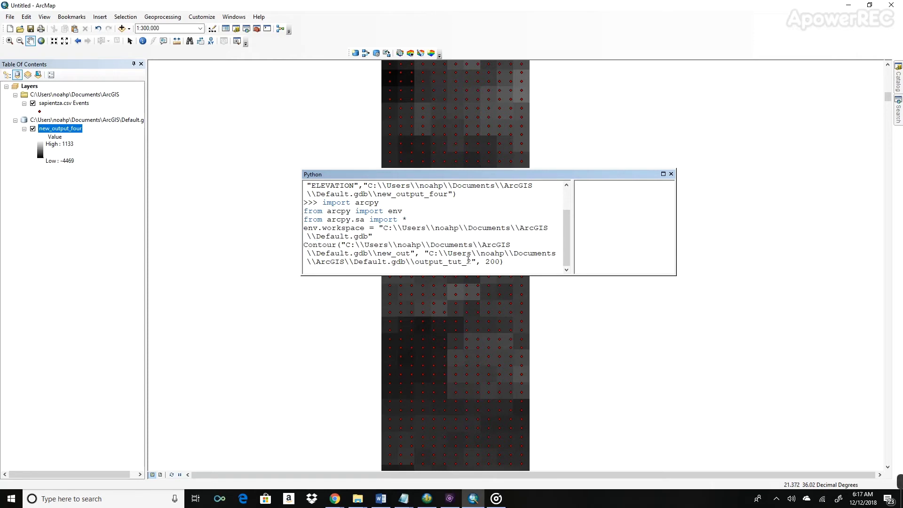
key("BackSpace")
type("6")
left_click(526, 264)
key("Return")
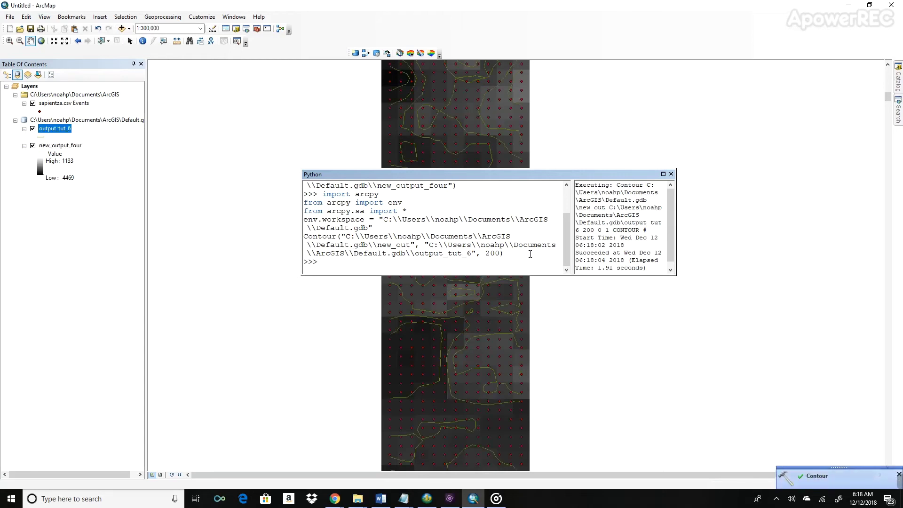
Step: Close the Python console and pan across the grayscale raster to inspect the yellow contours
left_click_drag(533, 372, 470, 306)
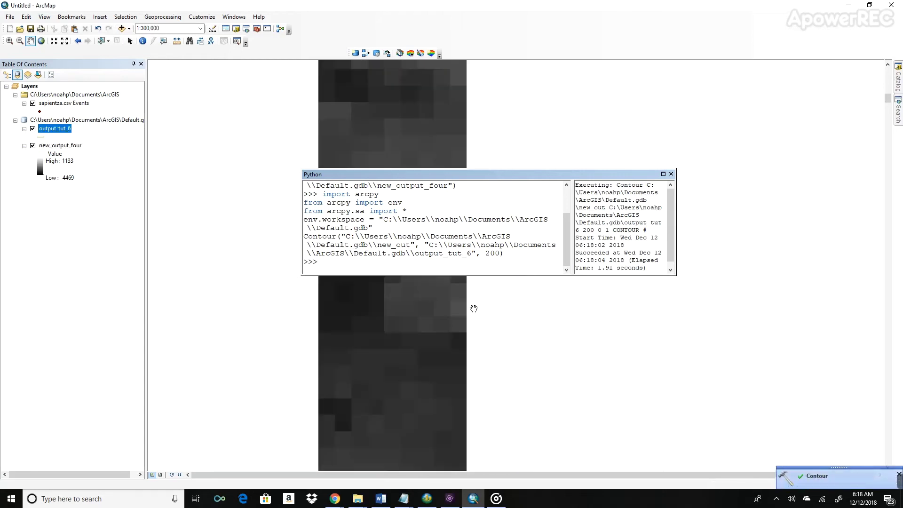
left_click(671, 174)
left_click_drag(399, 164, 414, 227)
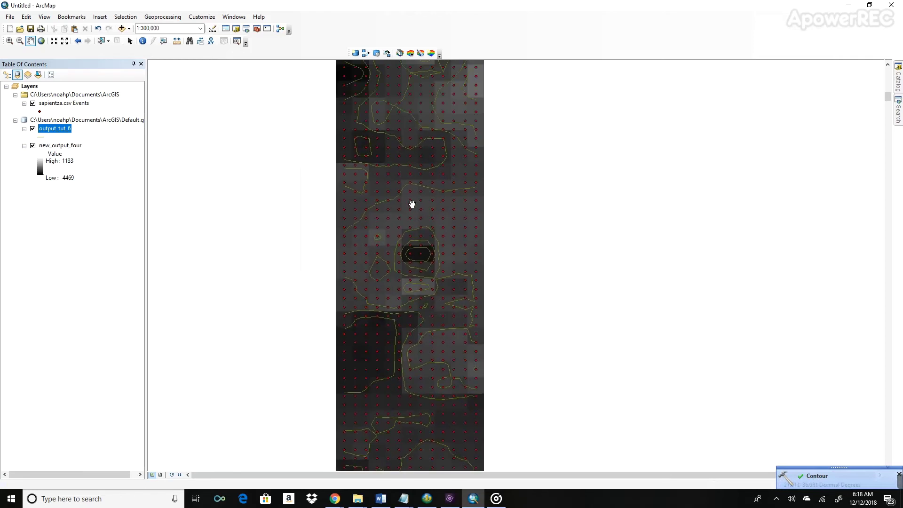
left_click_drag(468, 160, 509, 296)
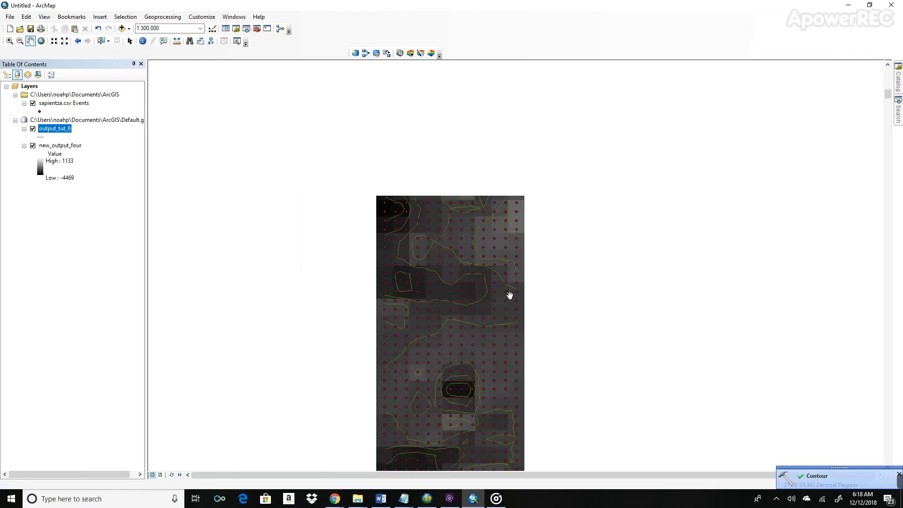
left_click_drag(476, 203, 493, 305)
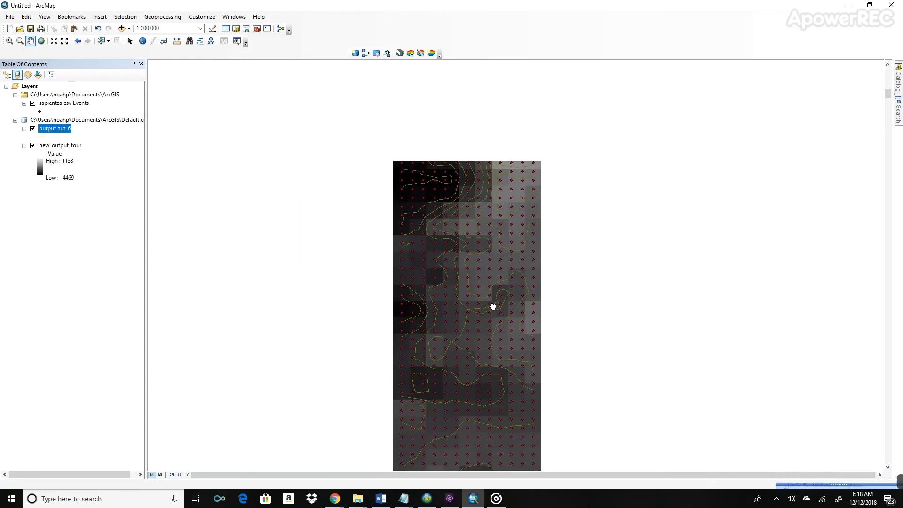
left_click_drag(486, 220, 489, 282)
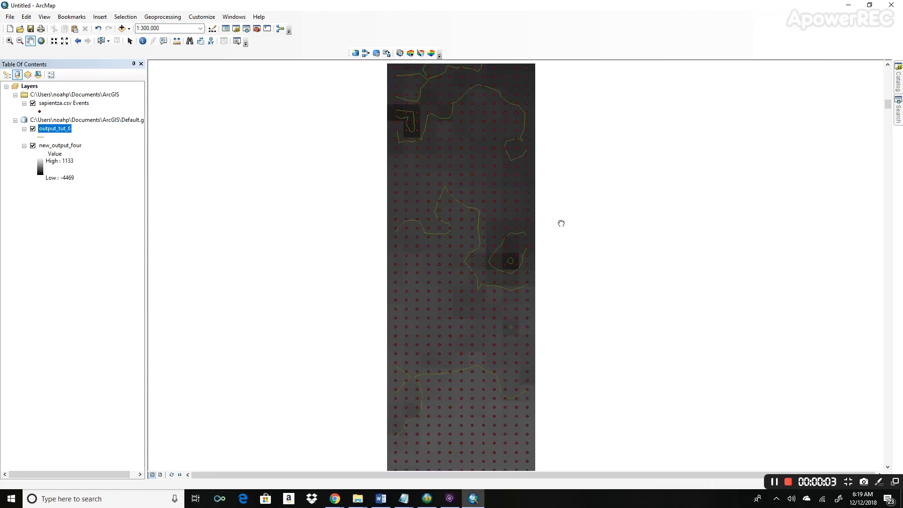
left_click_drag(558, 221, 558, 316)
left_click_drag(558, 266, 553, 321)
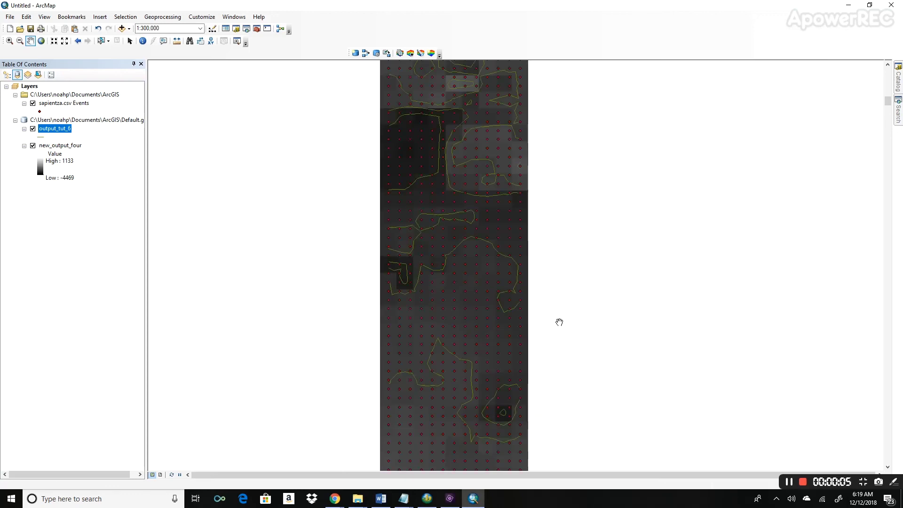
Step: Copy the sapientza.csv Events, output_tut_6 and new_output_four layers, then switch to ArcScene
left_click(65, 104)
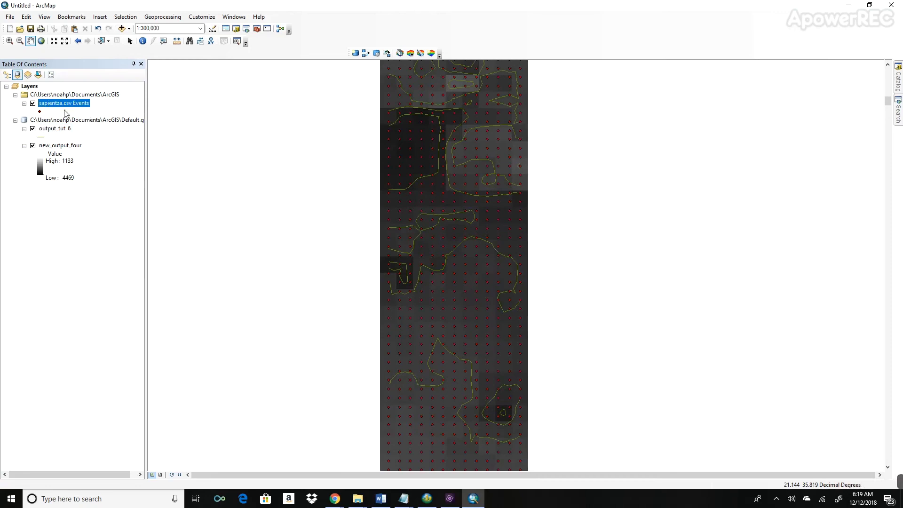
left_click(62, 129)
left_click(64, 104, "ctrl")
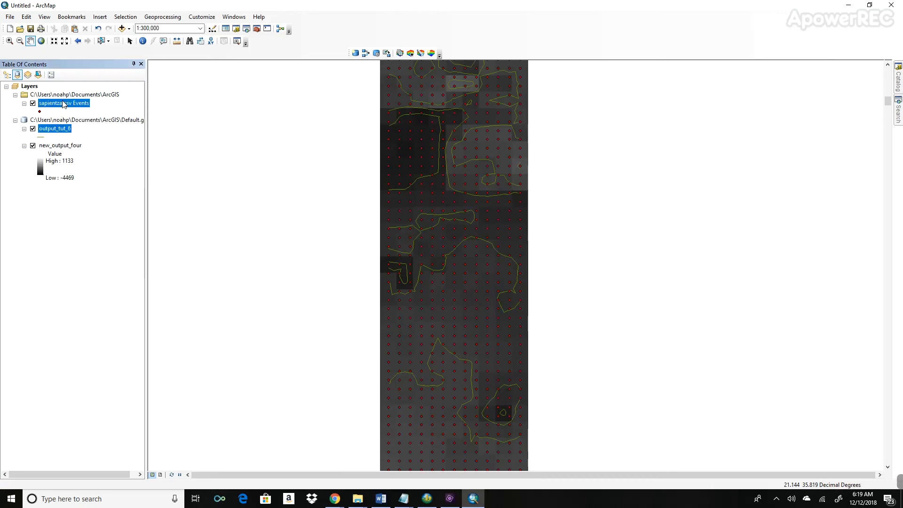
left_click(59, 146, "ctrl")
right_click(60, 130)
left_click(86, 133)
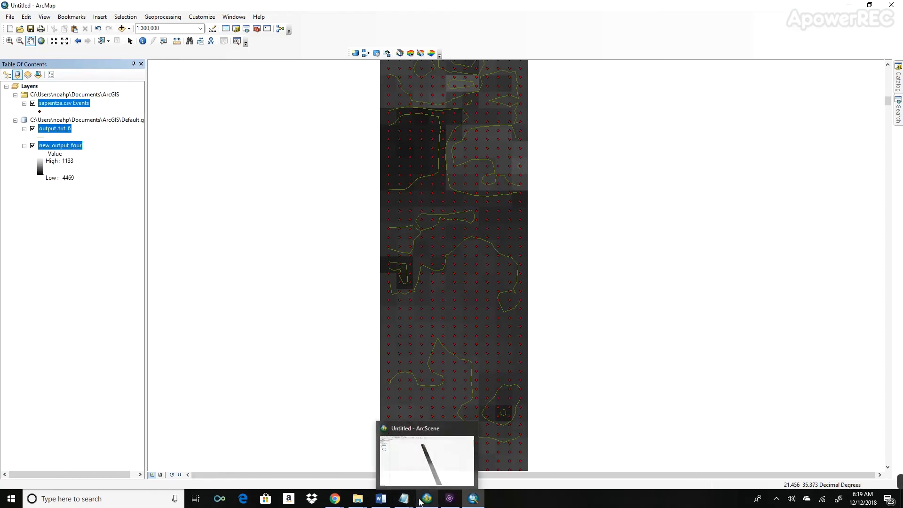
left_click(403, 498)
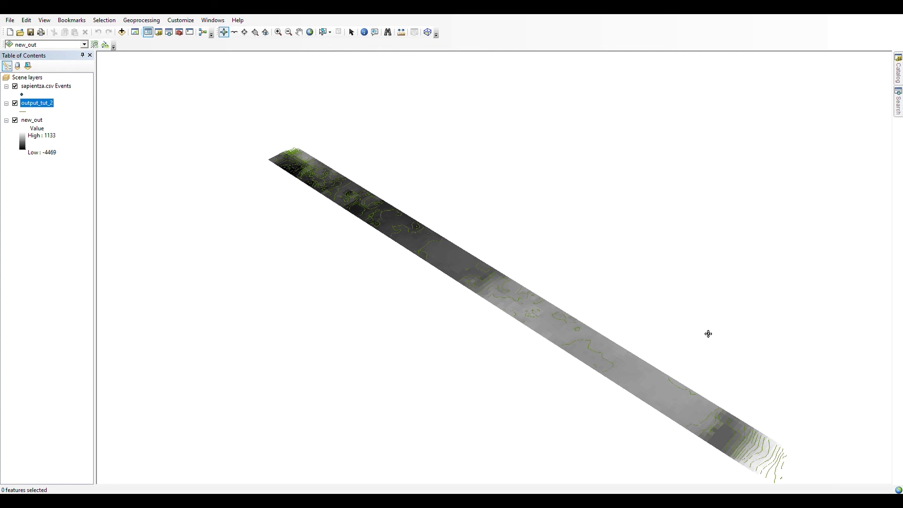